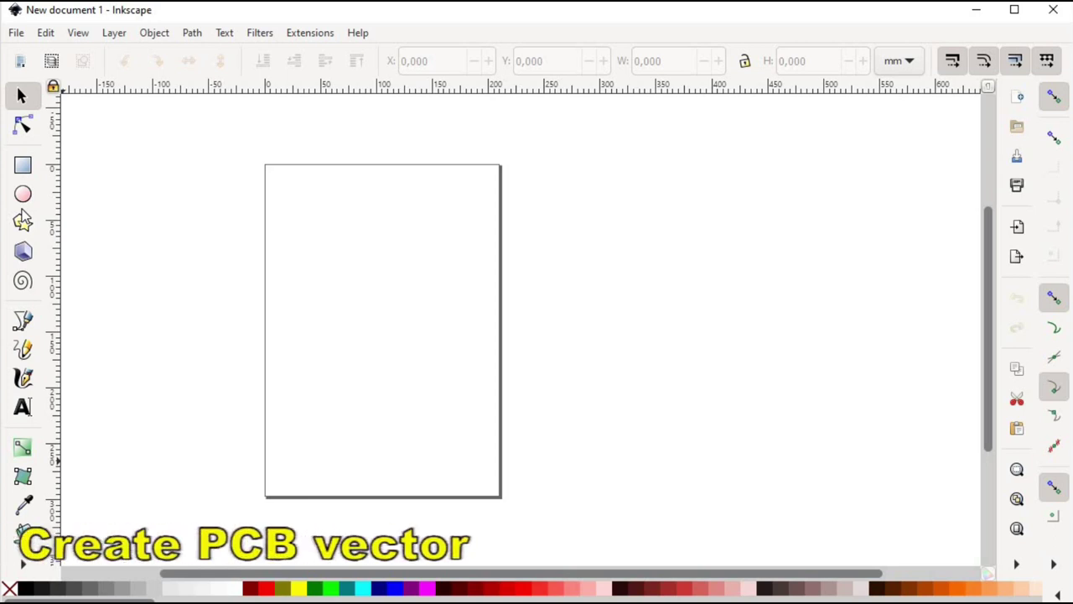
# - Set the page width to 80 mm and height to 75 mm in Document Properties
pyautogui.click(15, 33)
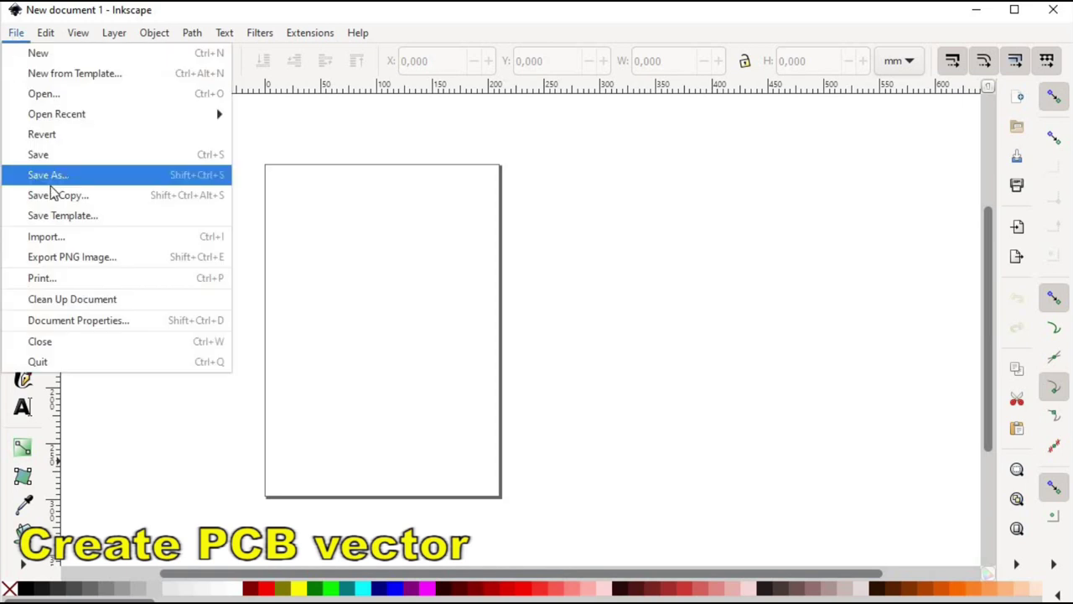
pyautogui.click(72, 320)
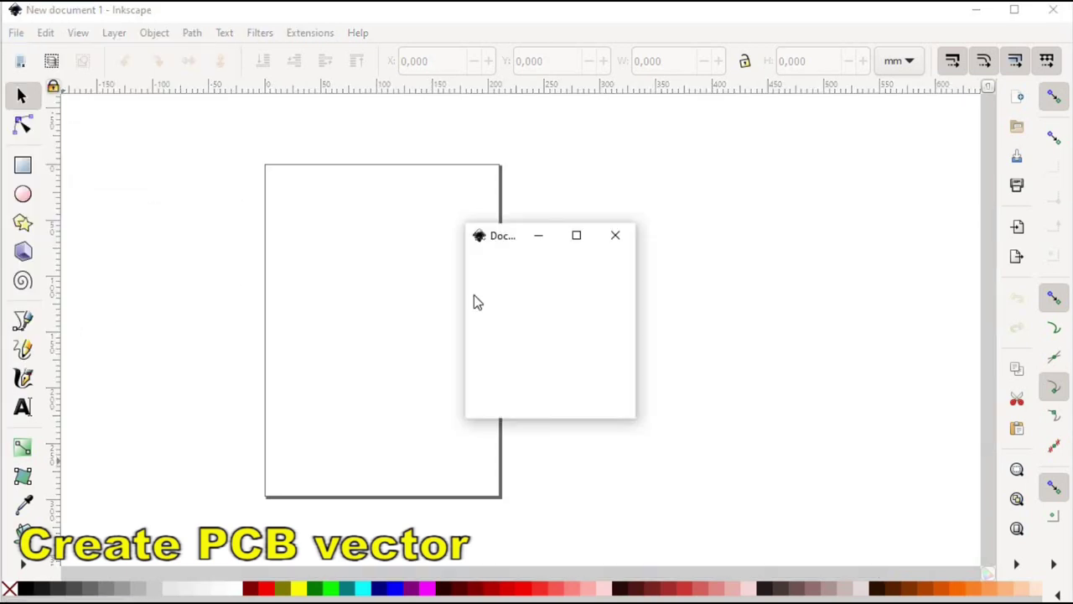
pyautogui.moveTo(649, 235); pyautogui.dragTo(517, 95)
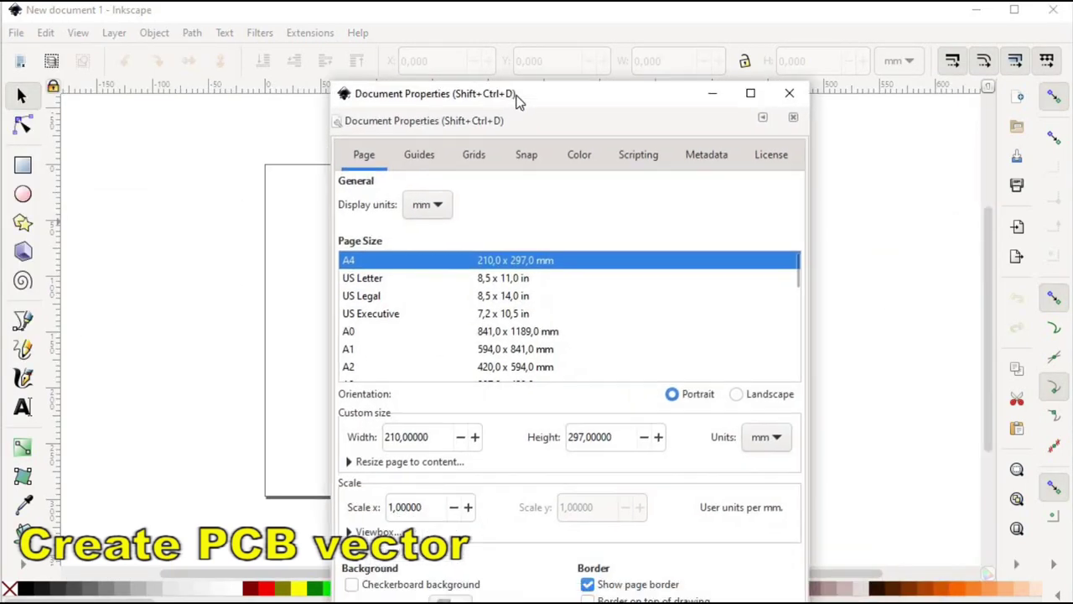
pyautogui.moveTo(433, 442); pyautogui.dragTo(306, 443)
pyautogui.write('80')
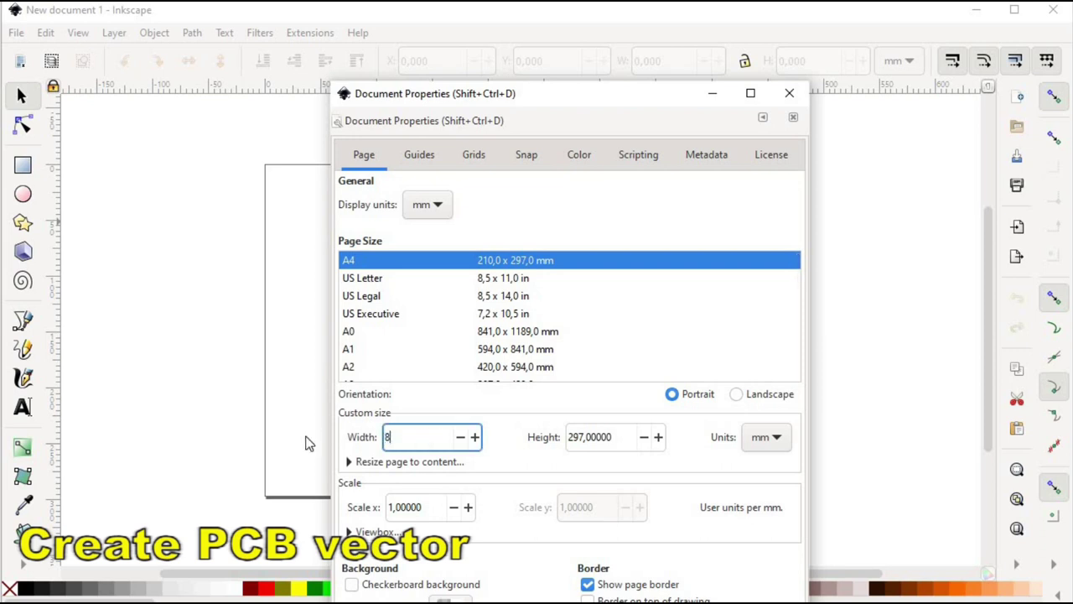
pyautogui.press('Return')
pyautogui.moveTo(626, 436); pyautogui.dragTo(510, 439)
pyautogui.write('75')
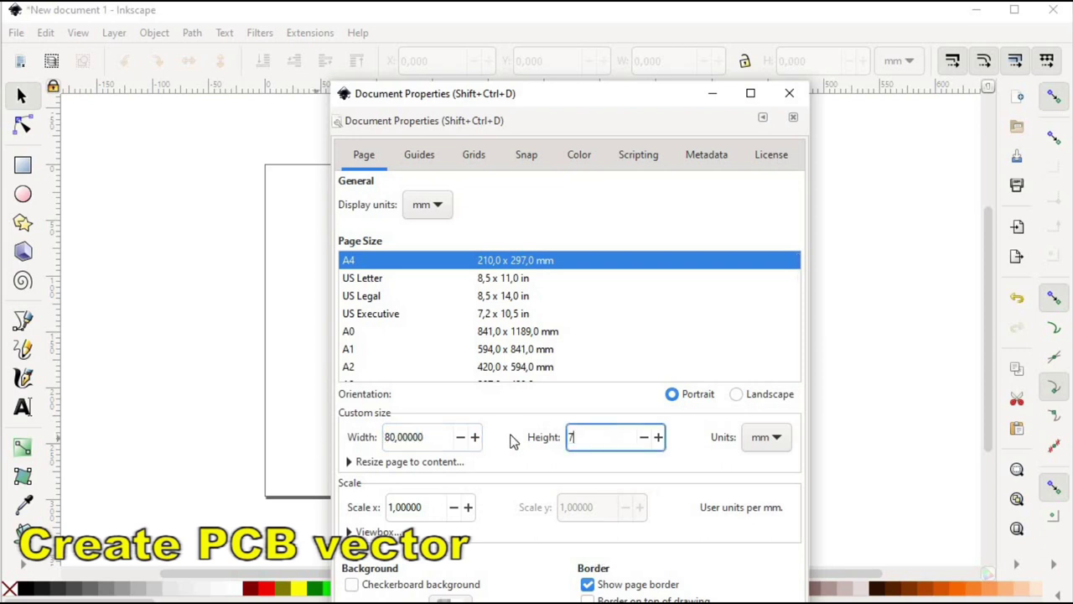
pyautogui.click(789, 93)
pyautogui.scroll(4, 613, 192)
pyautogui.moveTo(990, 394); pyautogui.dragTo(990, 341)
pyautogui.hscroll(-3, 579, 573)
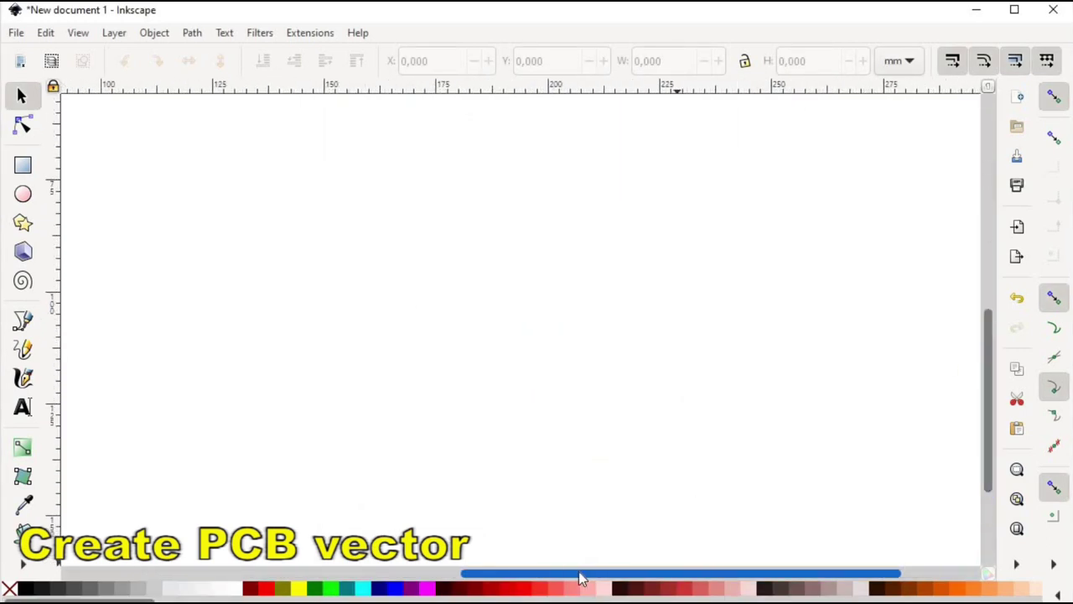
pyautogui.scroll(3, 808, 578)
pyautogui.hscroll(-6, 618, 579)
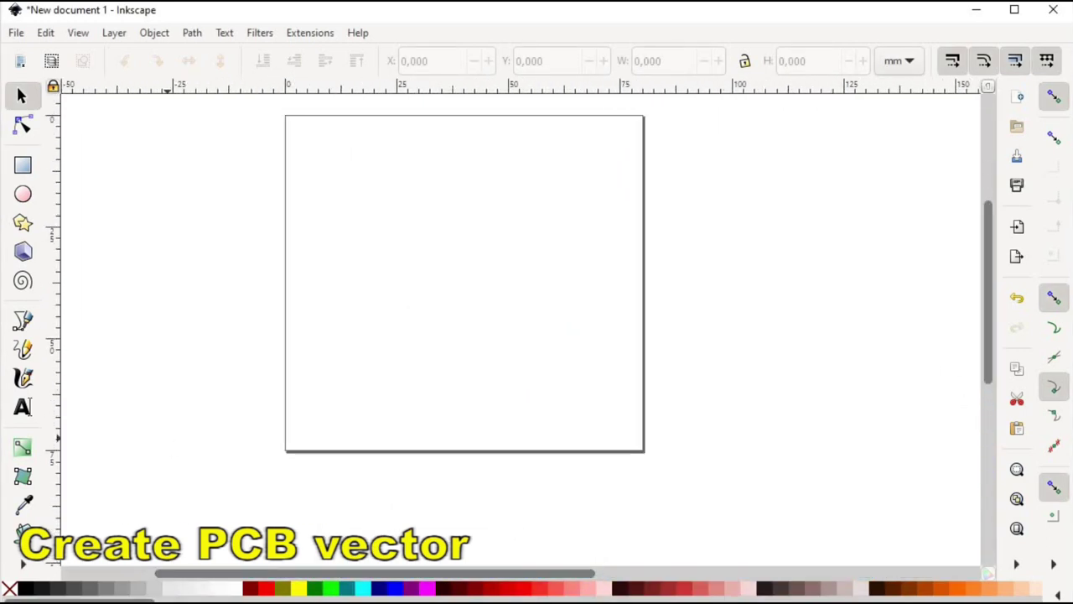
# - Draw a green rectangle and size it to 80 mm wide by 75 mm high
pyautogui.click(25, 171)
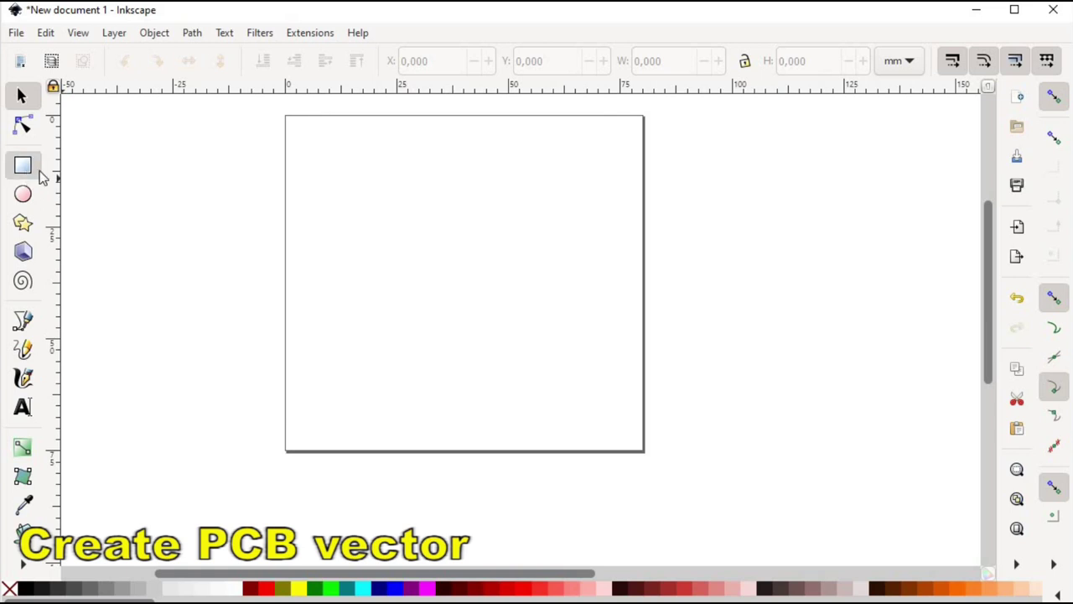
pyautogui.moveTo(258, 198); pyautogui.dragTo(390, 316)
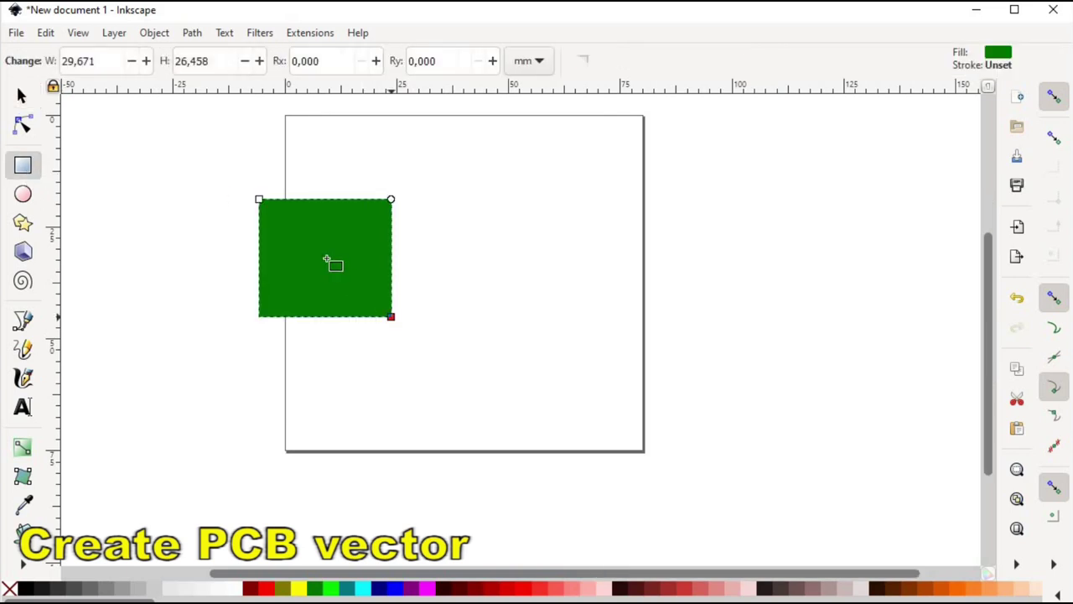
pyautogui.click(22, 96)
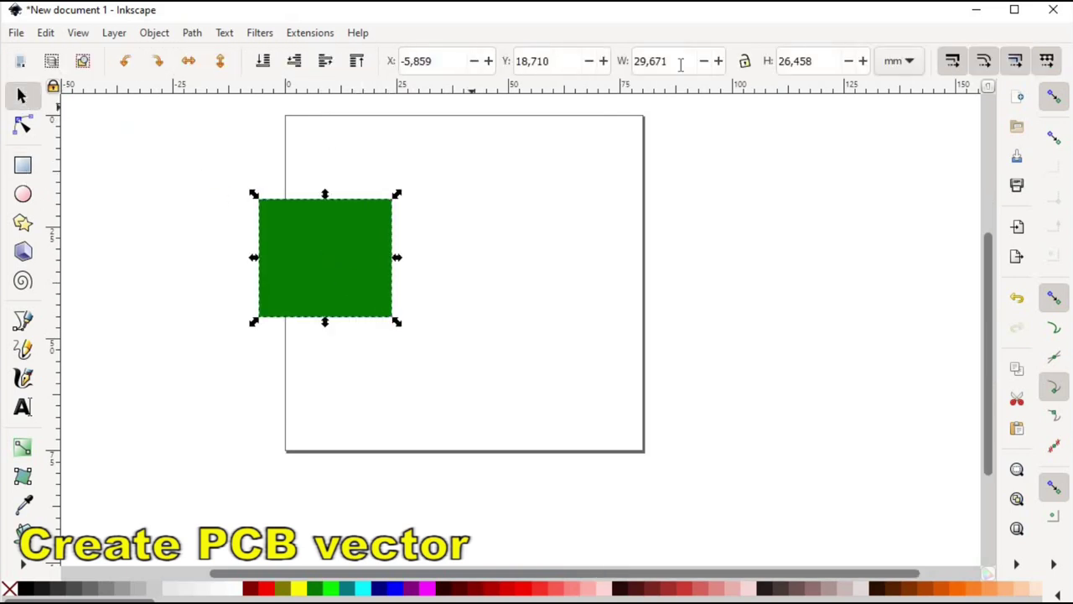
pyautogui.moveTo(680, 65); pyautogui.dragTo(605, 66)
pyautogui.write('80')
pyautogui.press('Tab')
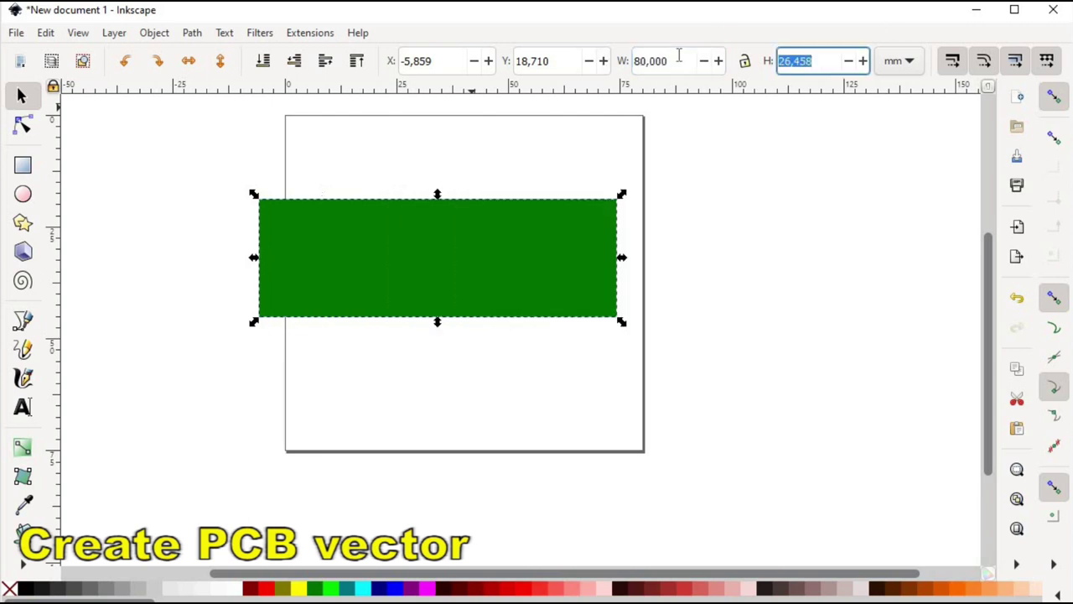
pyautogui.write('75')
pyautogui.press('Return')
pyautogui.click(459, 109)
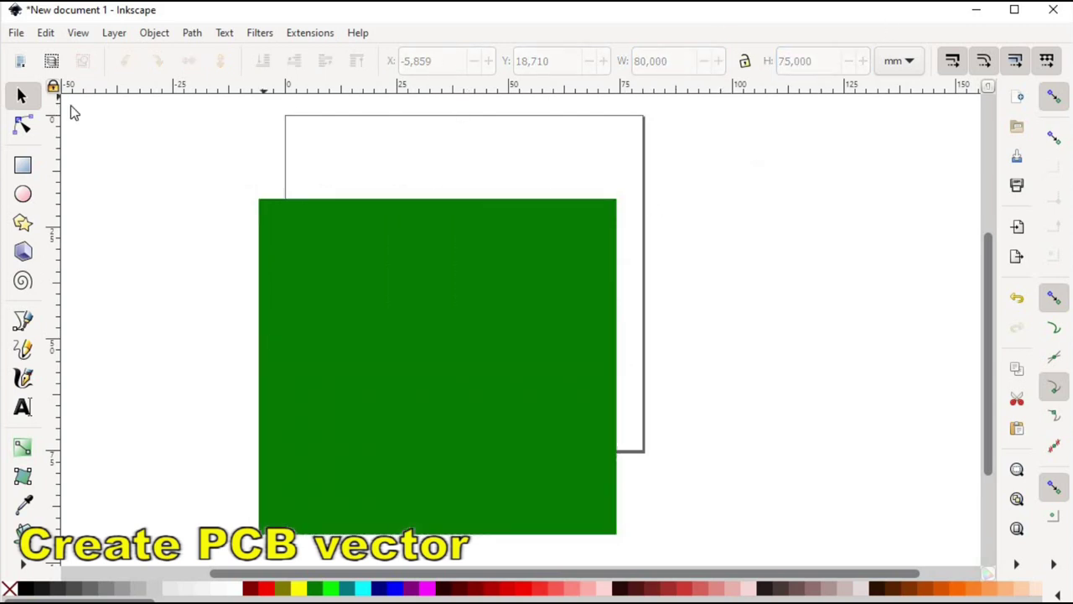
# - Position the green rectangle at X 0, Y 0 so it covers the page
pyautogui.click(341, 298)
pyautogui.moveTo(438, 61); pyautogui.dragTo(334, 57)
pyautogui.write('0')
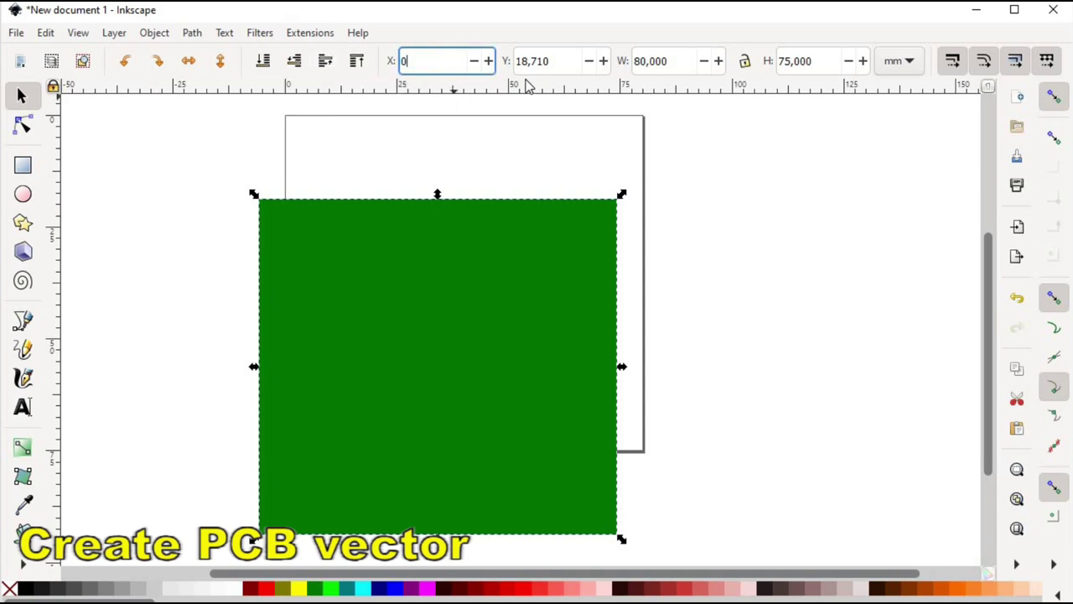
pyautogui.press('Tab')
pyautogui.write('0')
pyautogui.press('Return')
pyautogui.click(747, 328)
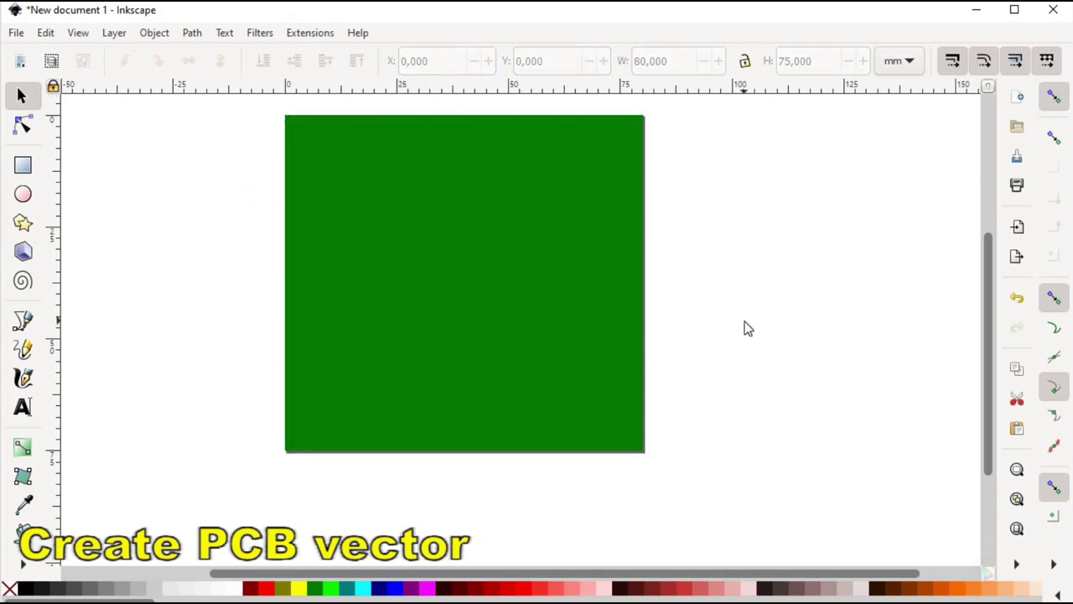
# - Draw a small black rectangle and make it a 17.5 × 1 mm line
pyautogui.click(22, 165)
pyautogui.moveTo(171, 179); pyautogui.dragTo(276, 213)
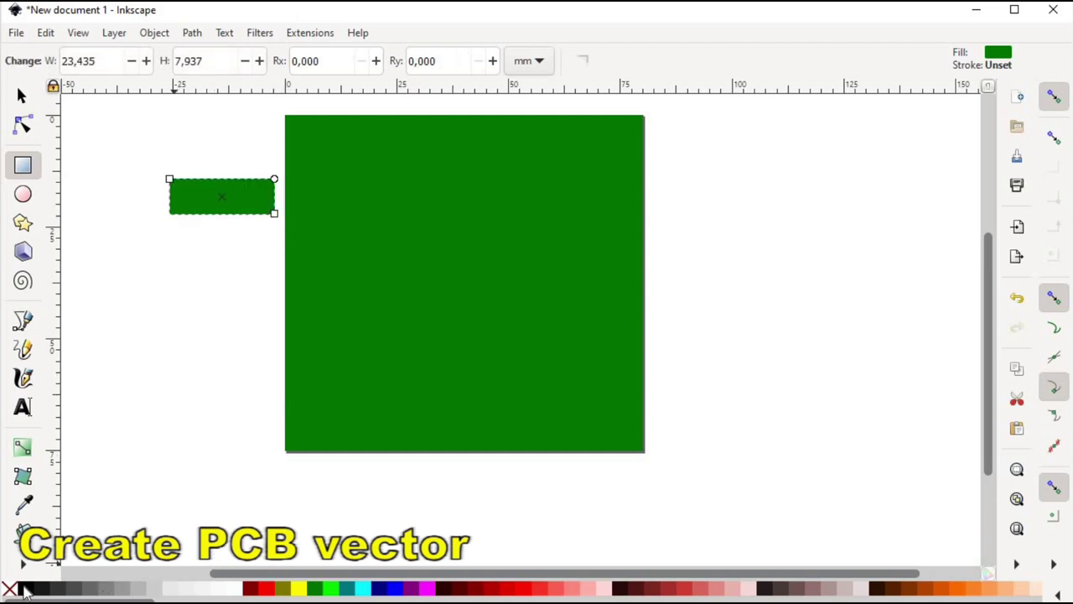
pyautogui.click(26, 588)
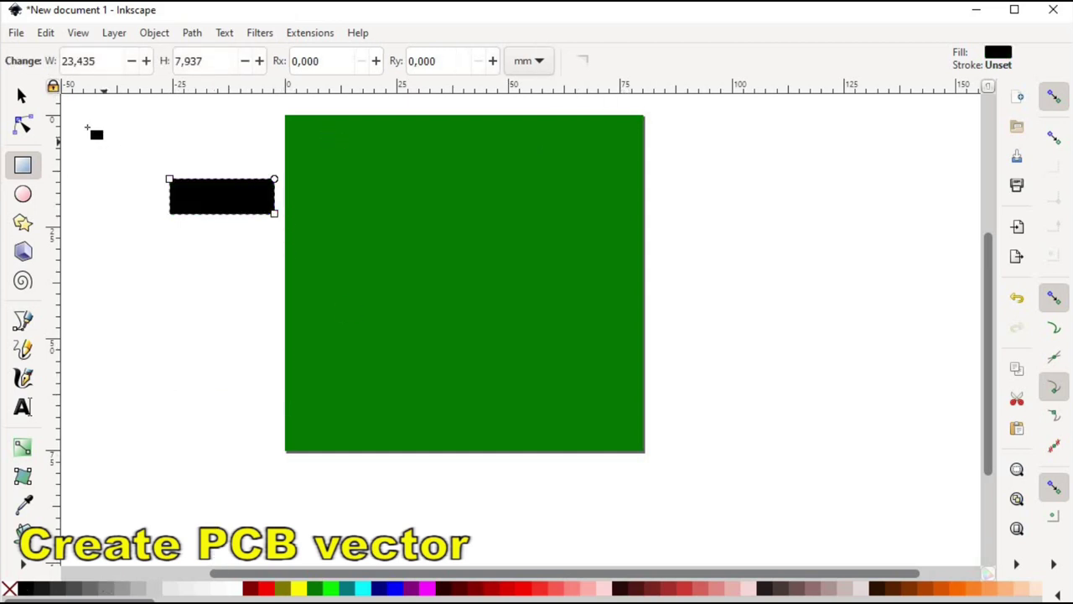
pyautogui.click(23, 96)
pyautogui.doubleClick(829, 60)
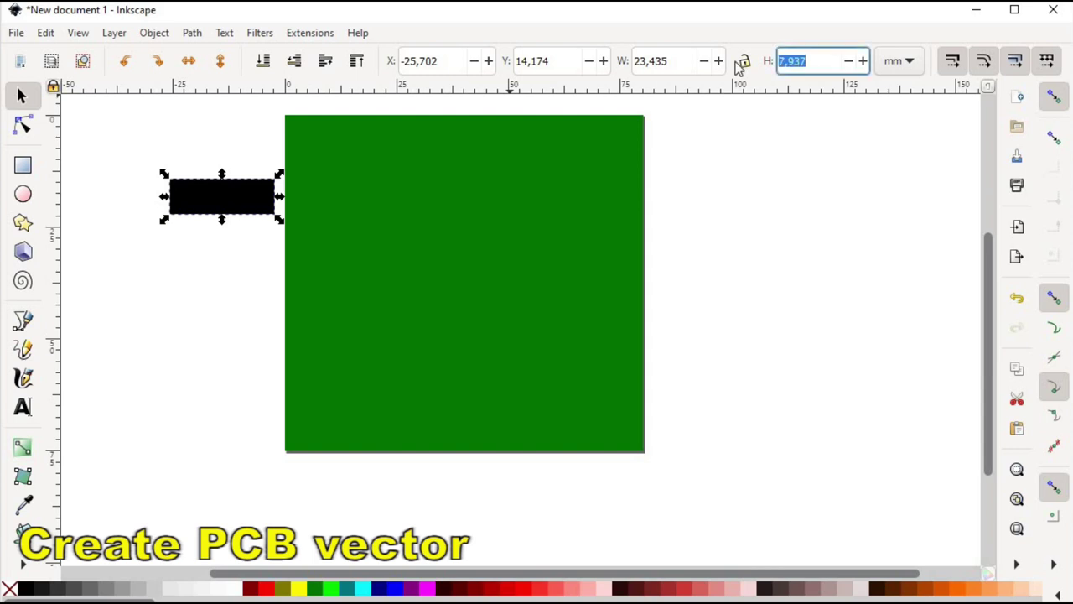
pyautogui.write('1')
pyautogui.press('Return')
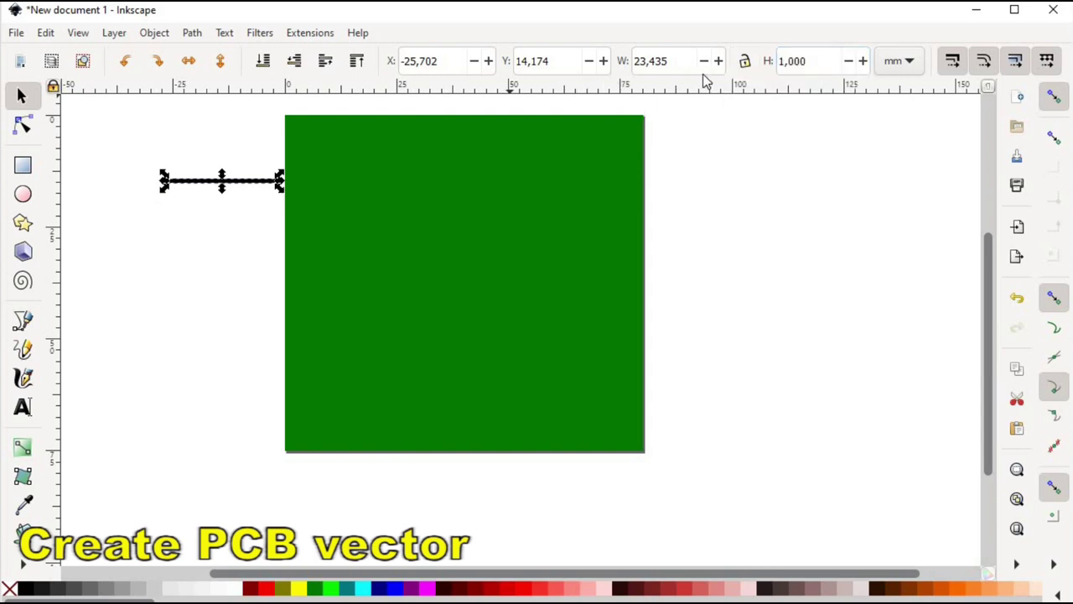
pyautogui.click(678, 60)
pyautogui.hotkey('ctrl', 'a')
pyautogui.write('1')
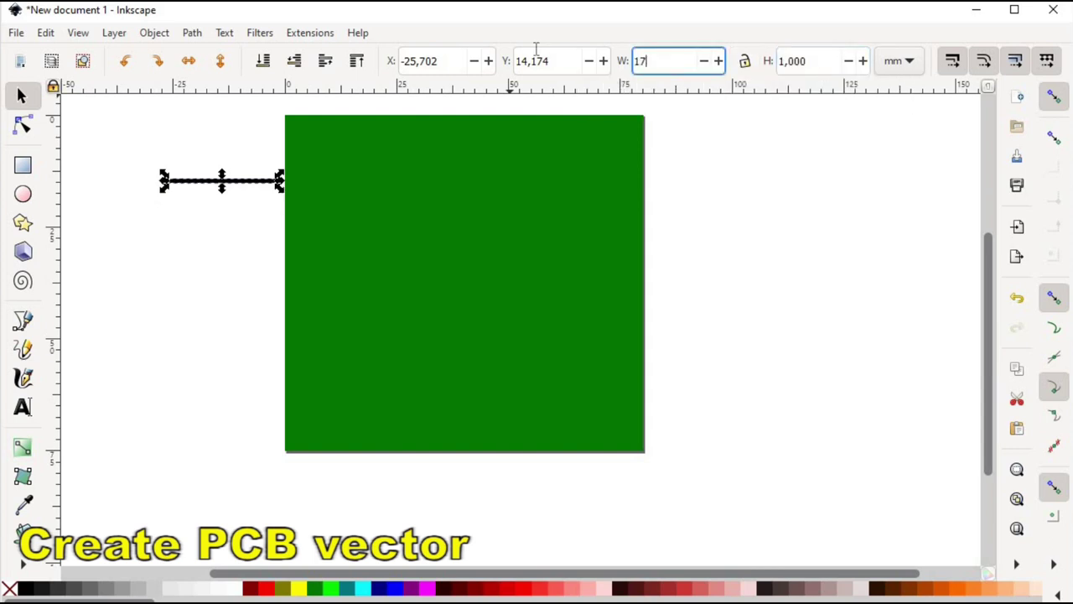
pyautogui.press('Return')
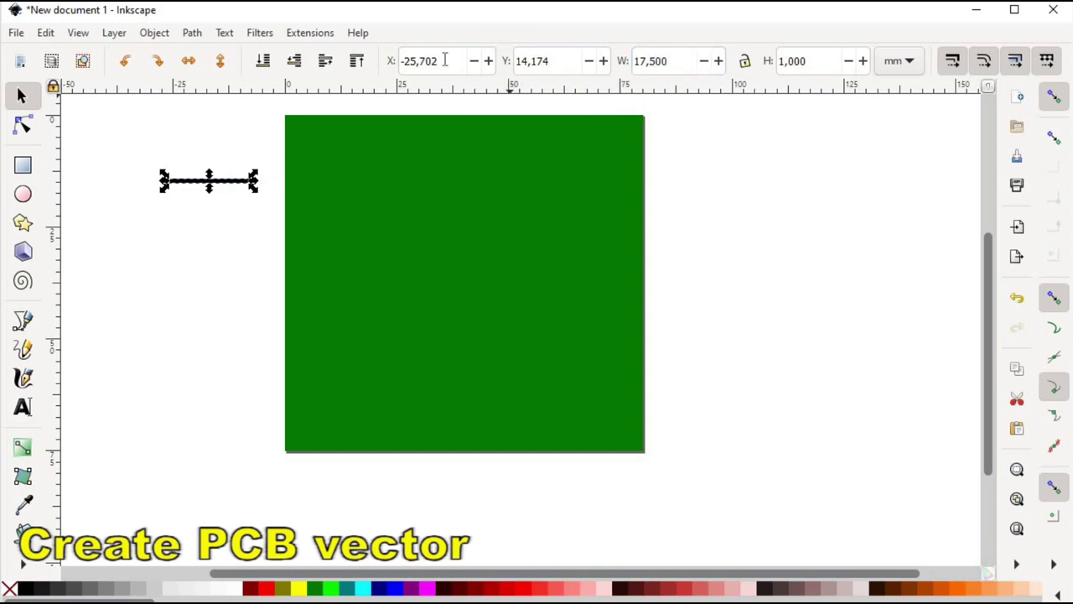
# - Move the black line onto the board at X 2 mm, Y 20 mm
pyautogui.tripleClick(451, 61)
pyautogui.write('2')
pyautogui.press('Return')
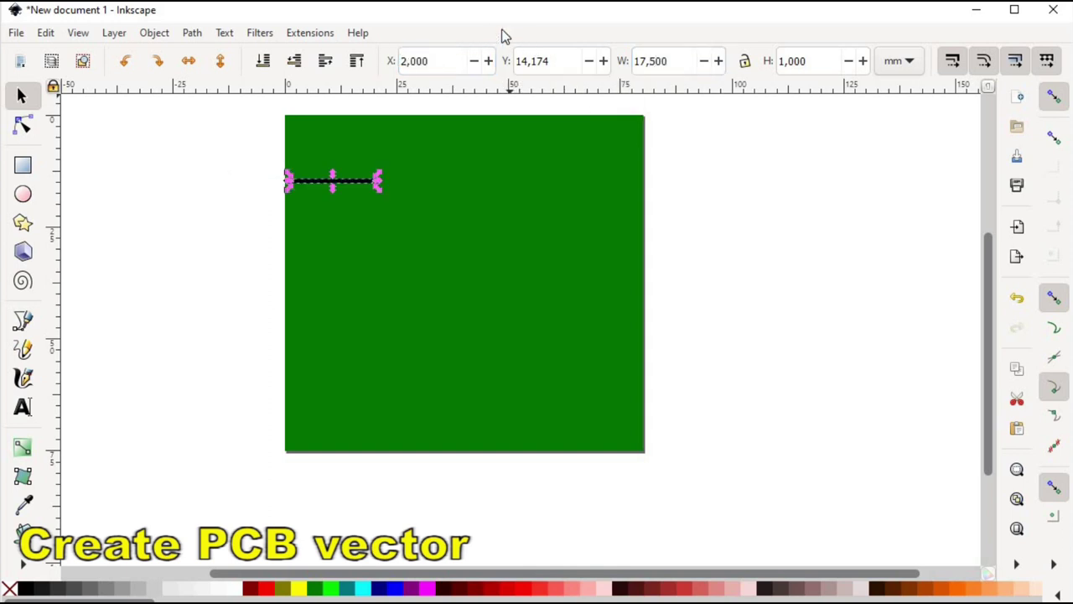
pyautogui.tripleClick(534, 60)
pyautogui.write('20')
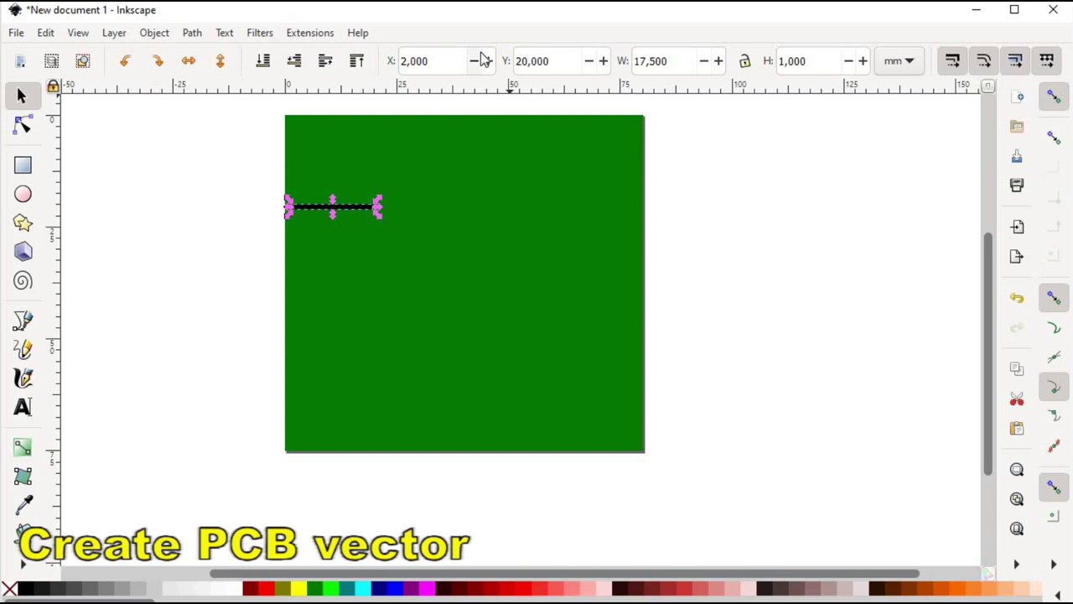
pyautogui.moveTo(331, 220); pyautogui.dragTo(389, 211)
# - Duplicate the line into two more dashes at X 21,5 and 41,5 mm
pyautogui.click(45, 32)
pyautogui.click(281, 212)
pyautogui.tripleClick(416, 61)
pyautogui.write('21,5')
pyautogui.press('Return')
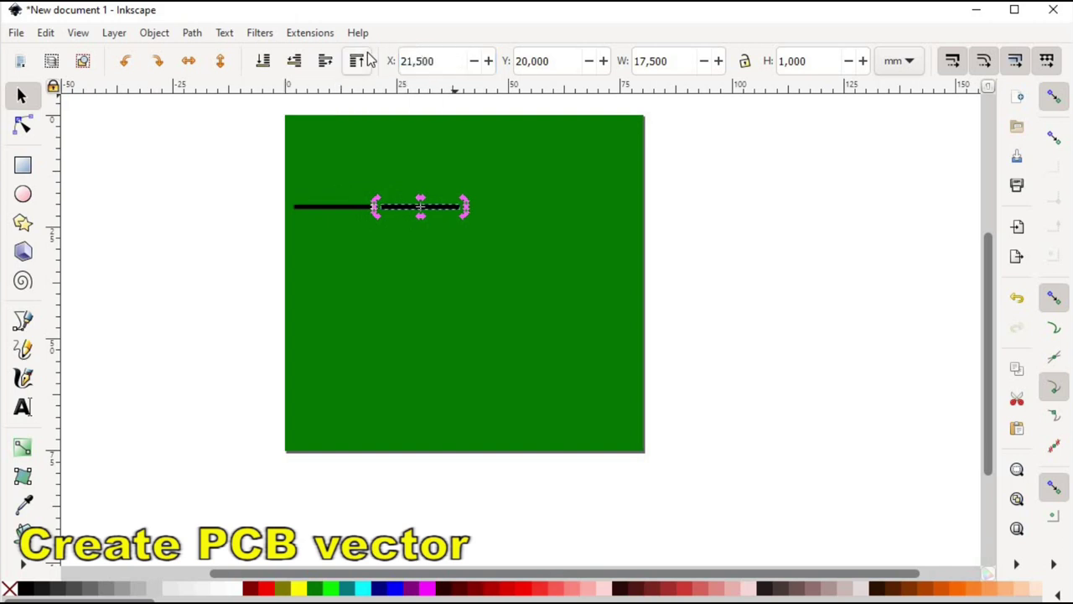
pyautogui.hotkey('ctrl', 'v')
pyautogui.moveTo(498, 333); pyautogui.dragTo(469, 211)
pyautogui.tripleClick(416, 60)
pyautogui.write('41')
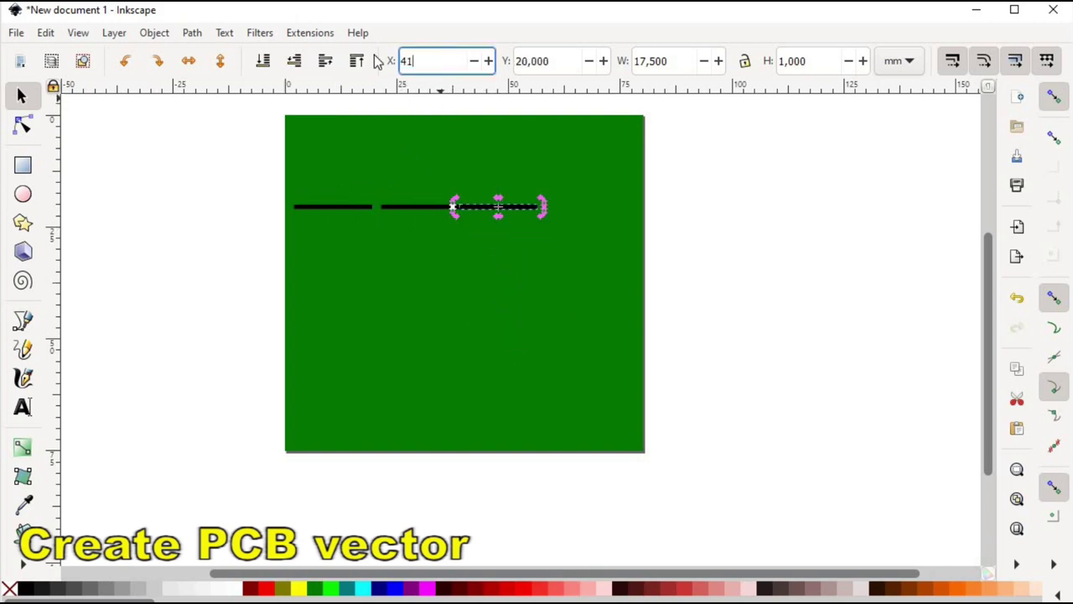
pyautogui.write(',5')
pyautogui.press('Return')
# - Paste a fourth dash at the row's right end at X 61,500 mm
pyautogui.hotkey('ctrl', 'v')
pyautogui.moveTo(443, 97); pyautogui.dragTo(574, 225)
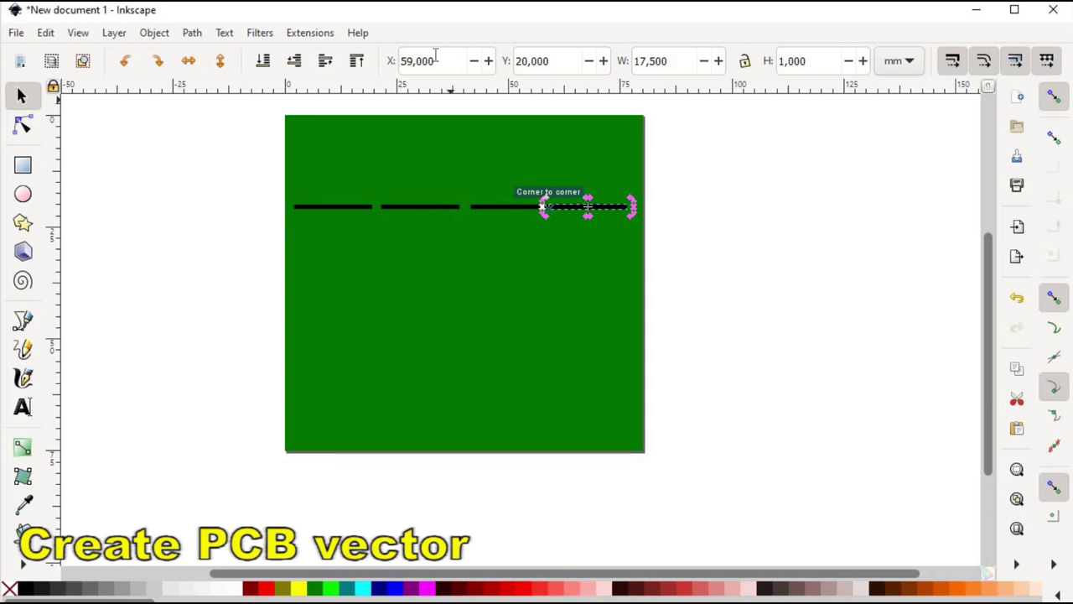
pyautogui.tripleClick(436, 57)
pyautogui.write('61,500')
pyautogui.press('Return')
pyautogui.click(729, 163)
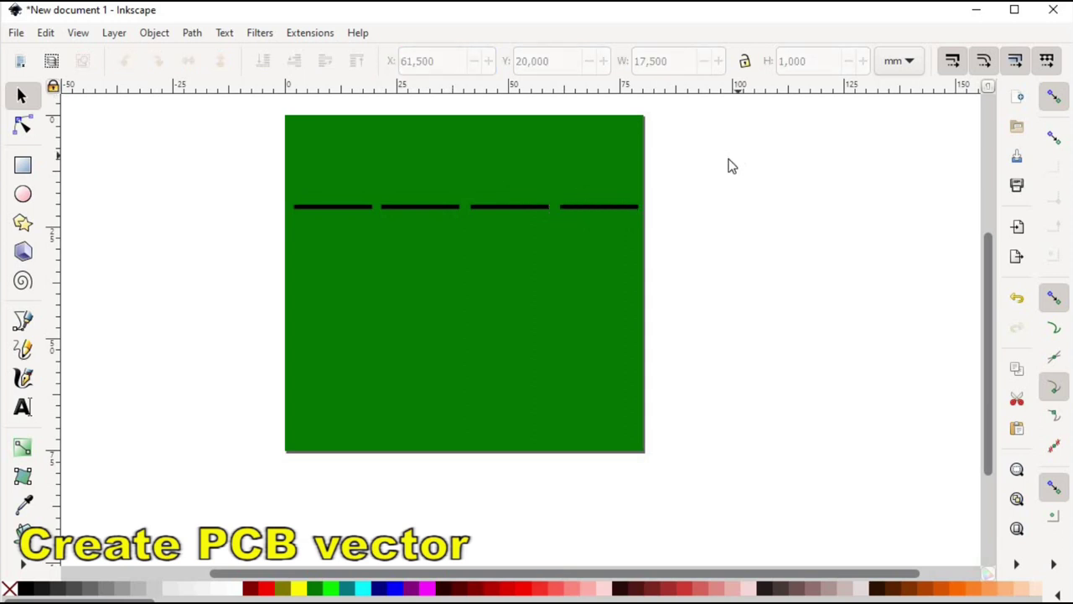
pyautogui.click(566, 201)
# - Correct the fourth dash's position value and deselect it
pyautogui.press('BackSpace')
pyautogui.write('0')
pyautogui.press('Return')
pyautogui.click(731, 251)
# - Cut the first and second dashes out of the green board with Path > Difference
pyautogui.click(324, 206)
pyautogui.click(332, 170)
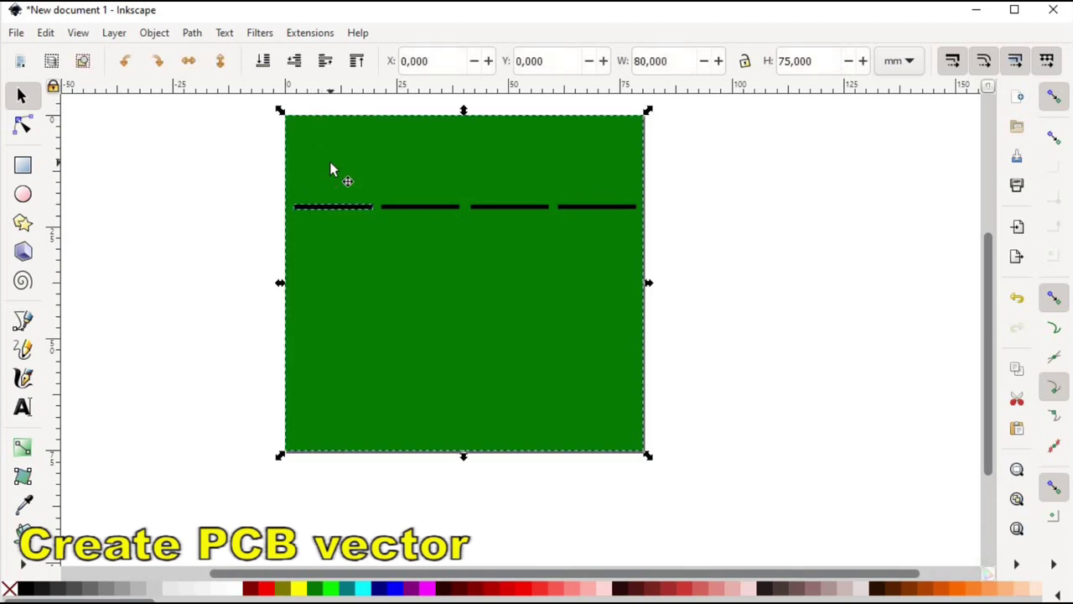
pyautogui.click(192, 35)
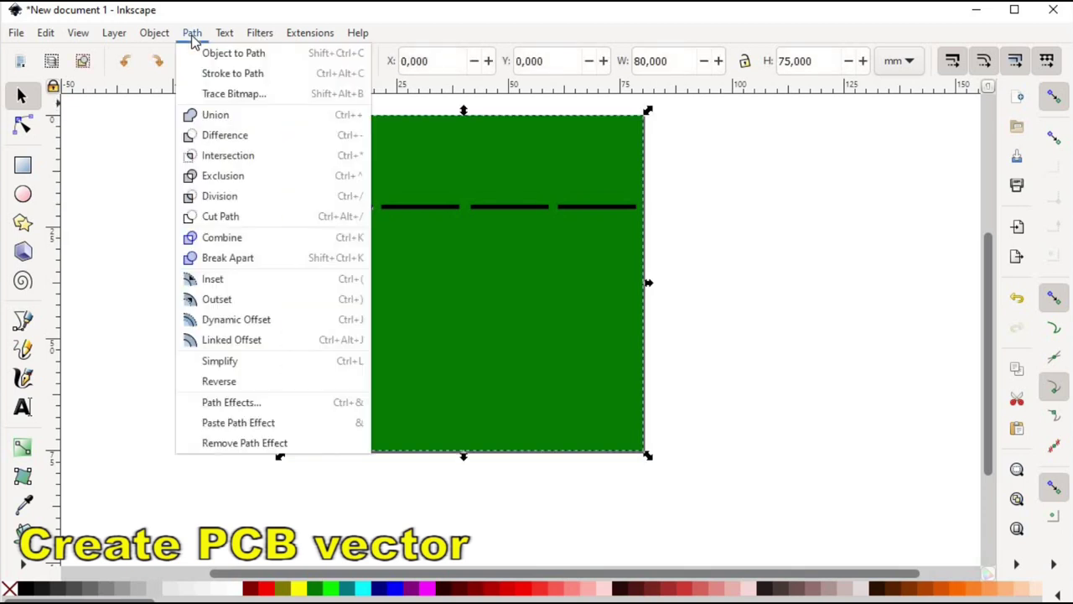
pyautogui.click(224, 141)
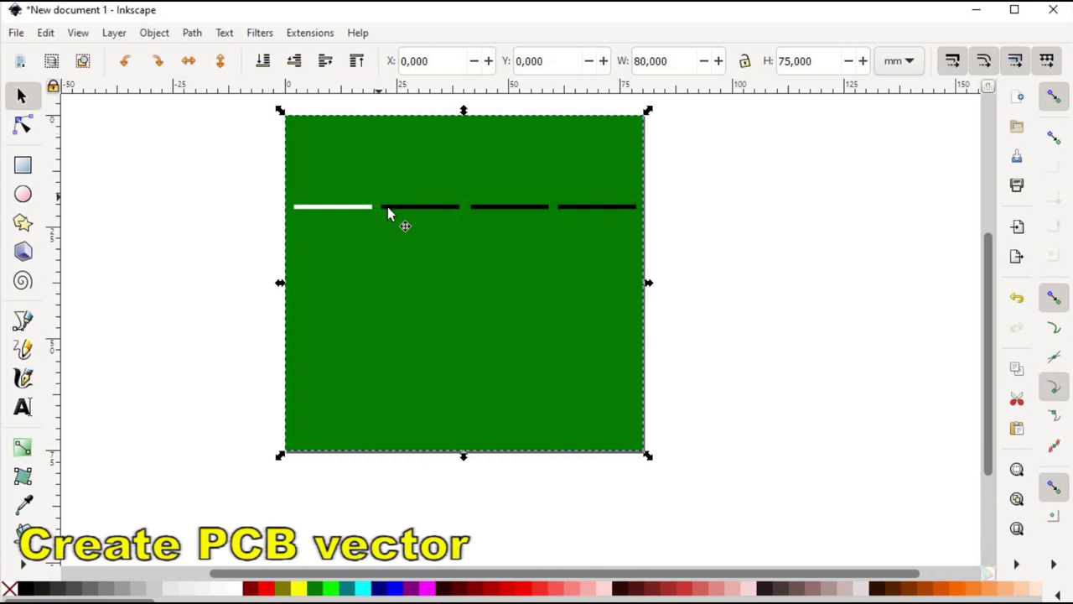
pyautogui.click(388, 207)
pyautogui.keyDown('shift'); pyautogui.click(377, 178); pyautogui.keyUp('shift')
pyautogui.click(192, 32)
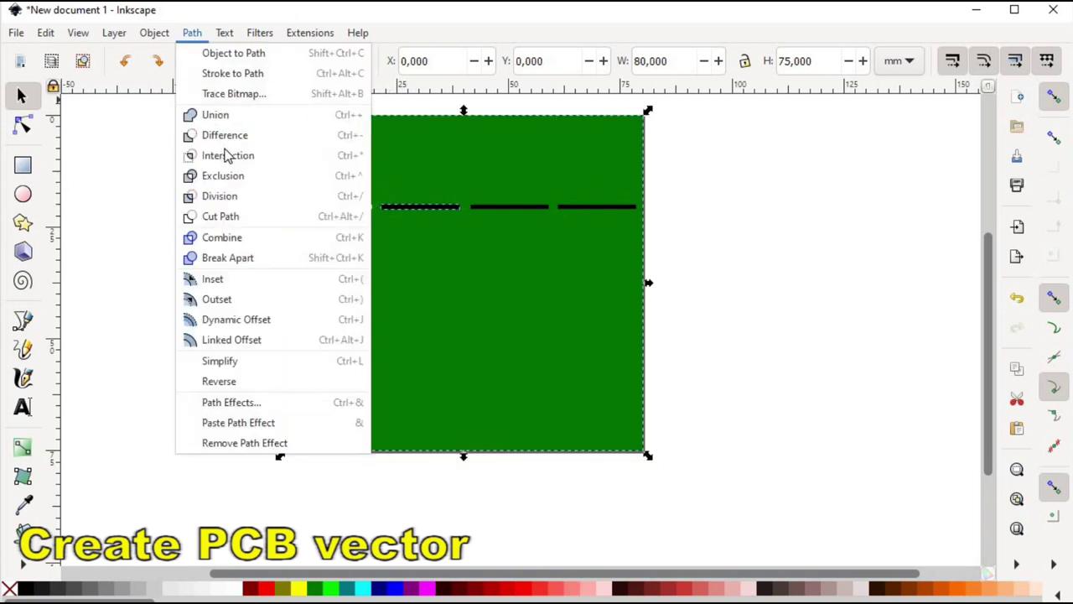
pyautogui.click(224, 134)
# - Cut the third dash out of the board, then select the fourth dash with the board
pyautogui.click(484, 206)
pyautogui.keyDown('shift'); pyautogui.click(477, 166); pyautogui.keyUp('shift')
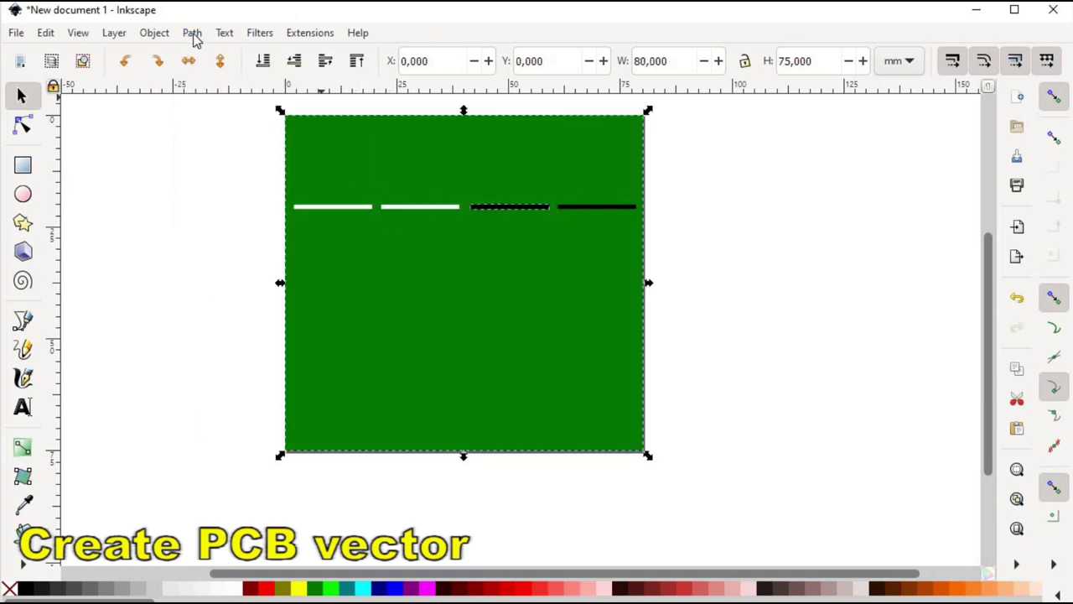
pyautogui.click(192, 32)
pyautogui.click(232, 135)
pyautogui.click(595, 207)
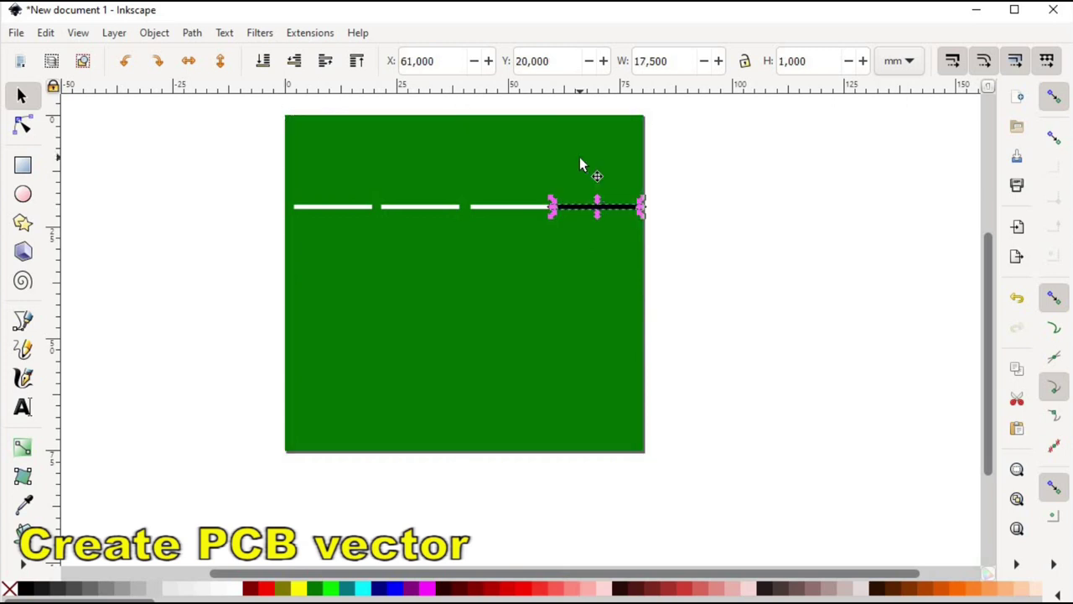
pyautogui.keyDown('shift'); pyautogui.click(579, 157); pyautogui.keyUp('shift')
# - Cut the fourth dash out of the board with Path > Difference
pyautogui.click(192, 33)
pyautogui.click(201, 137)
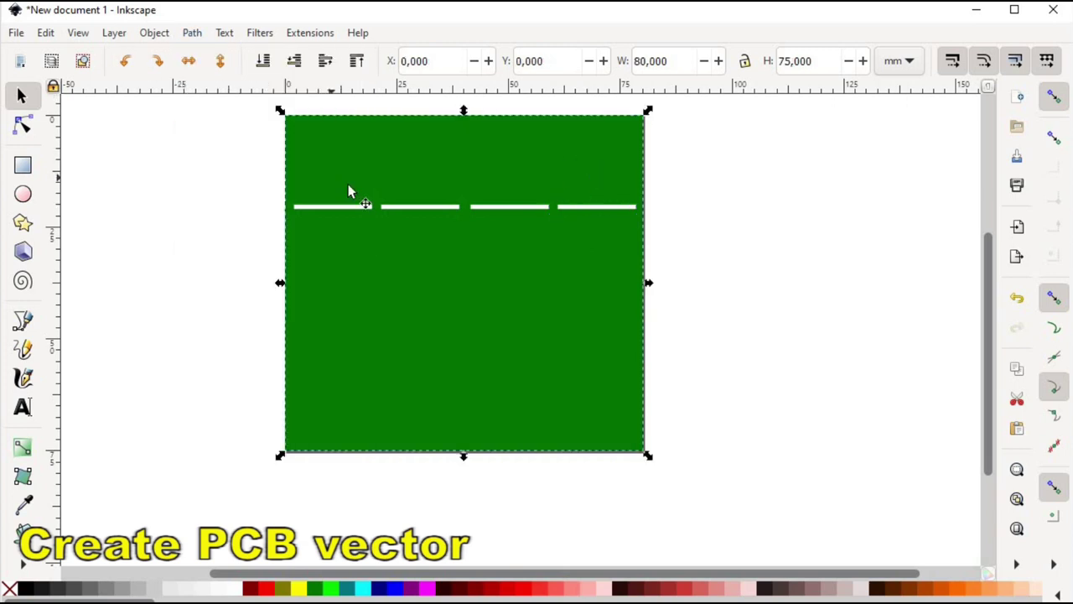
pyautogui.click(787, 320)
# - Add a 'board' sublayer under Layer 1 from the Layers panel
pyautogui.click(114, 33)
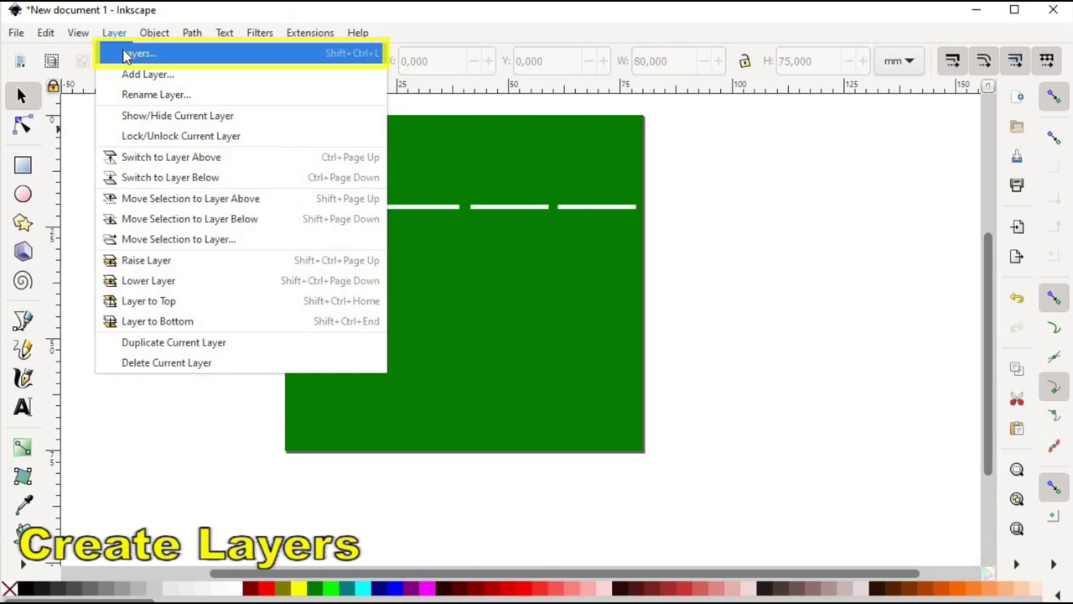
pyautogui.click(126, 56)
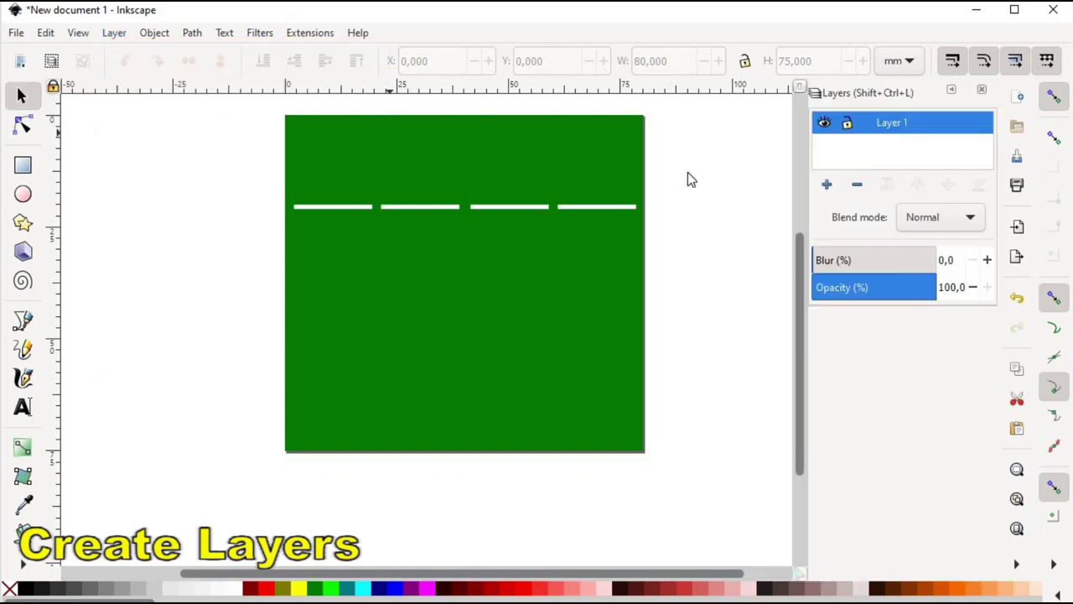
pyautogui.rightClick(868, 121)
pyautogui.click(901, 127)
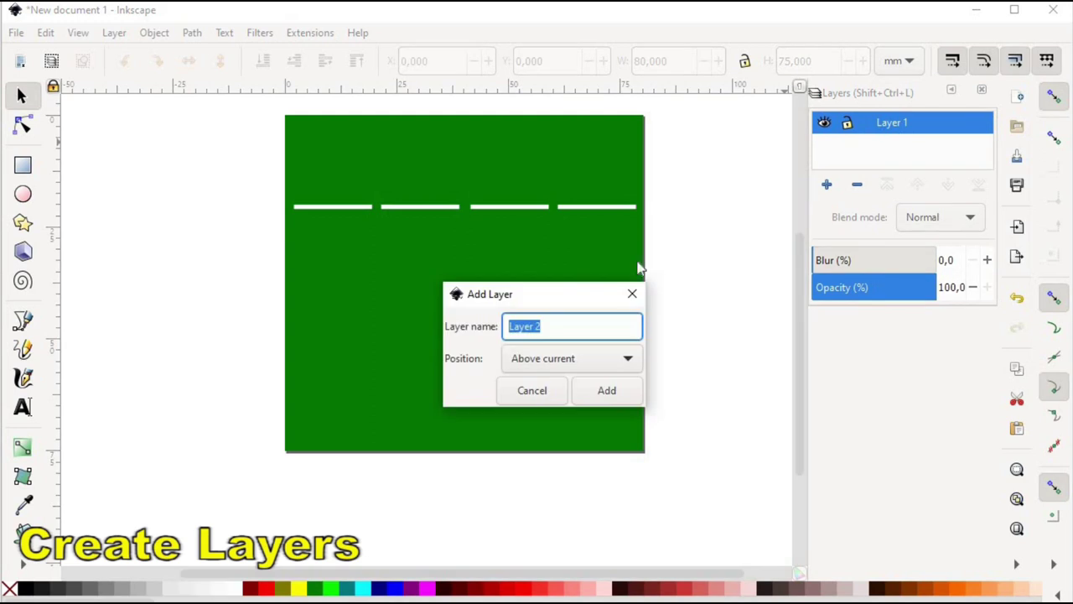
pyautogui.write('board')
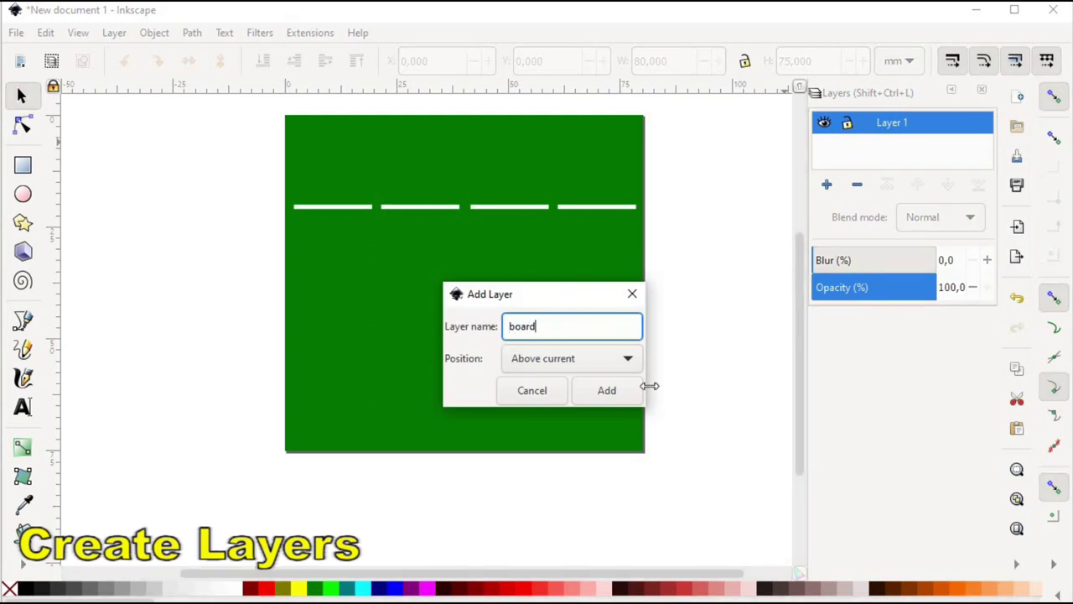
pyautogui.click(628, 358)
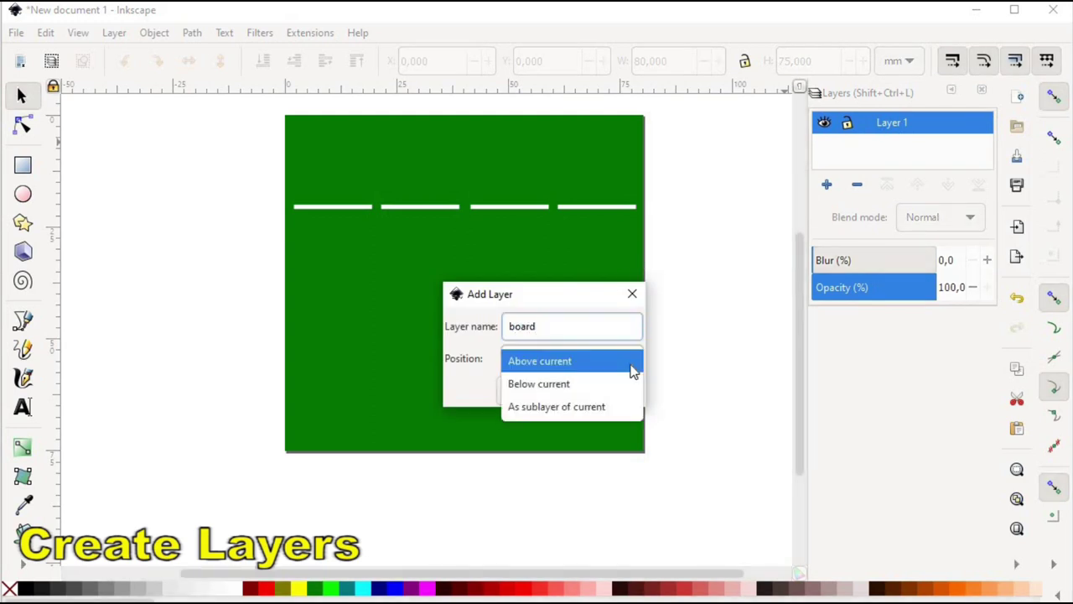
pyautogui.click(607, 407)
pyautogui.click(596, 391)
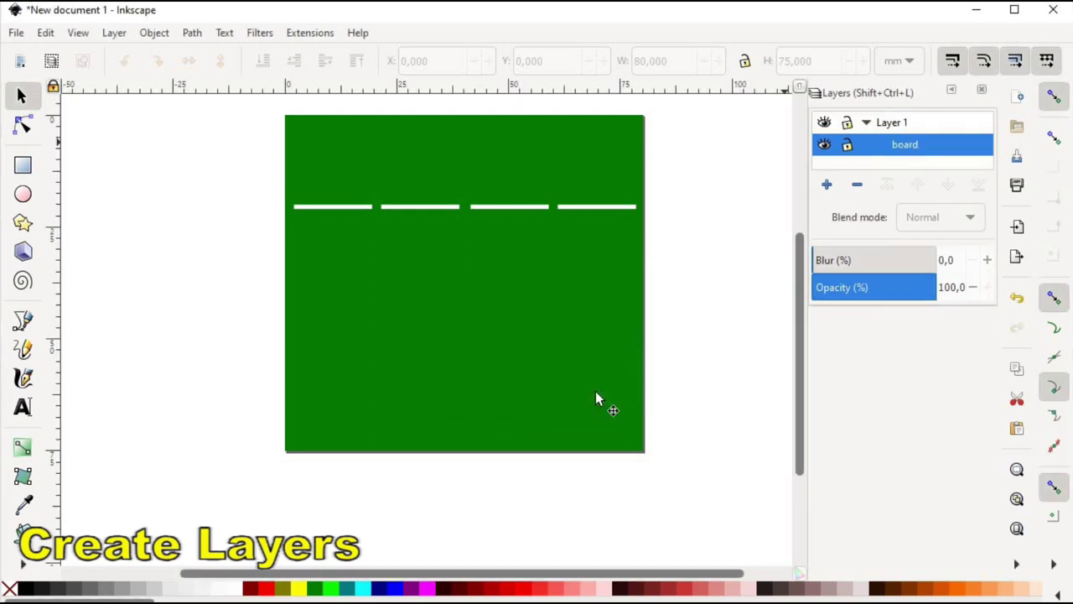
# - Add a 'silkscreen' sublayer under Layer 1 and reselect Layer 1
pyautogui.rightClick(914, 125)
pyautogui.click(953, 139)
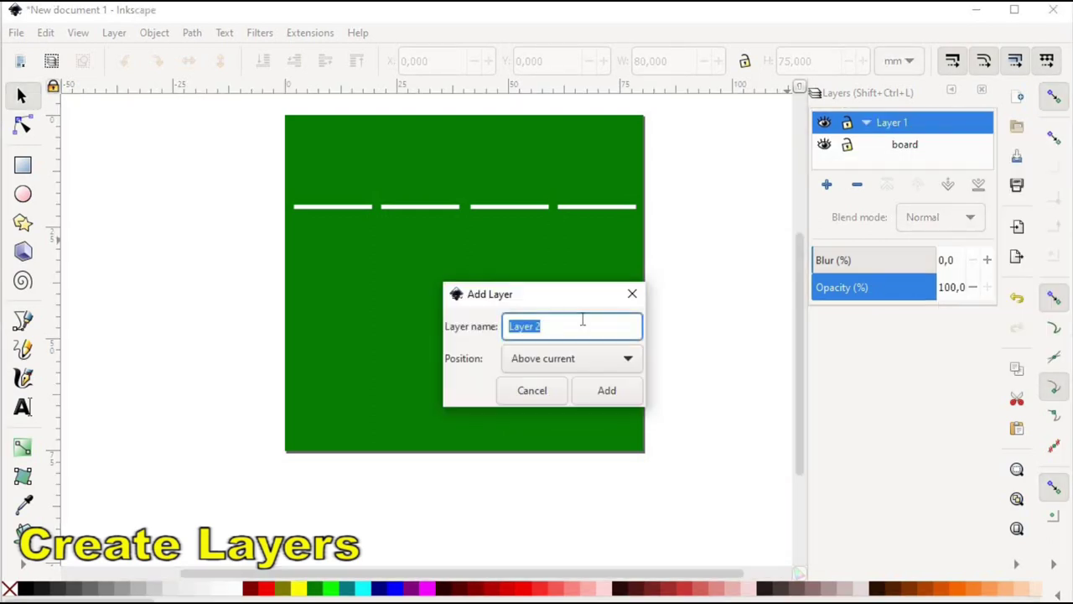
pyautogui.tripleClick(511, 326)
pyautogui.write('silkscreen')
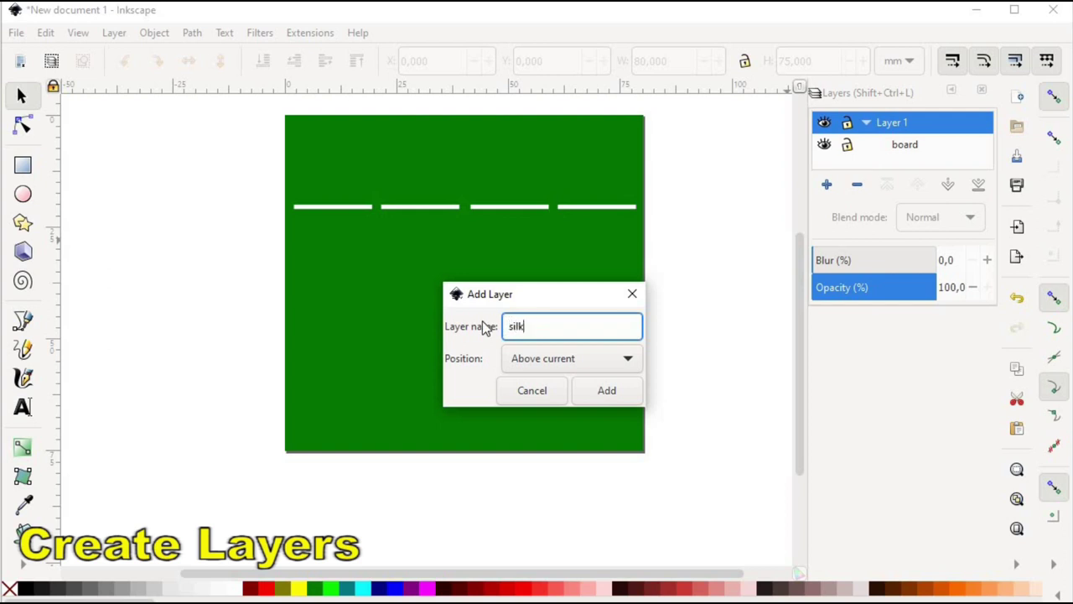
pyautogui.click(628, 361)
pyautogui.click(584, 407)
pyautogui.click(600, 390)
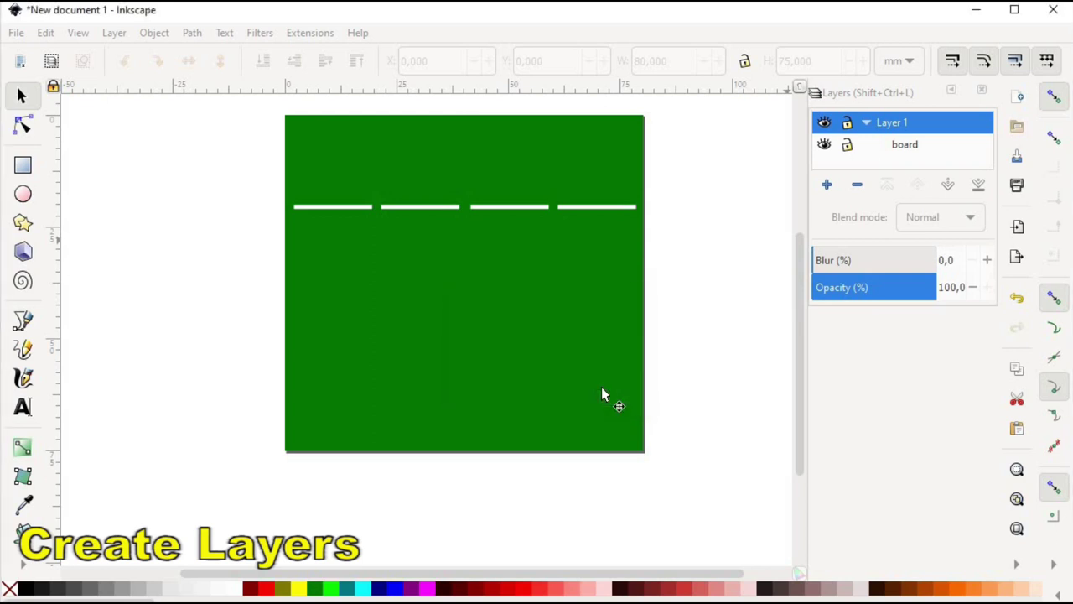
pyautogui.click(885, 124)
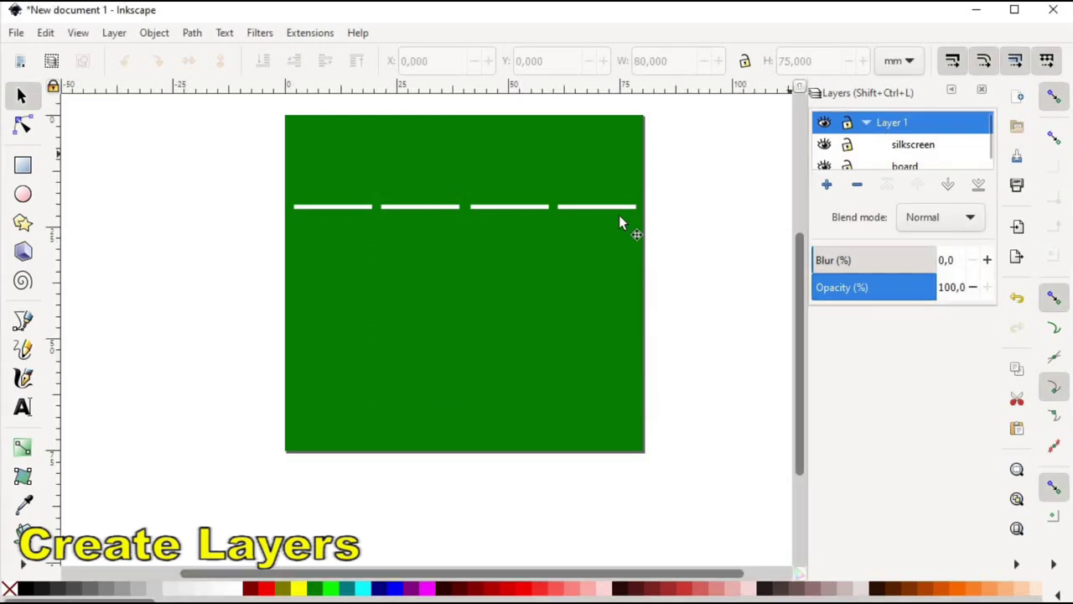
# - Cut the slotted board, paste it into the silkscreen and board sublayers, and offset one copy
pyautogui.click(609, 225)
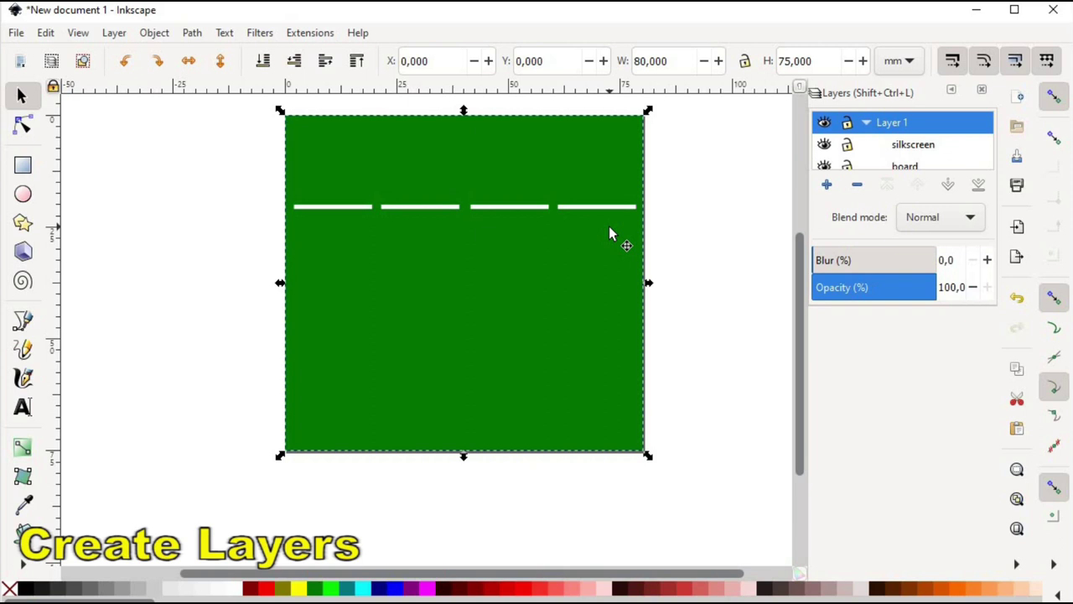
pyautogui.hotkey('ctrl', 'x')
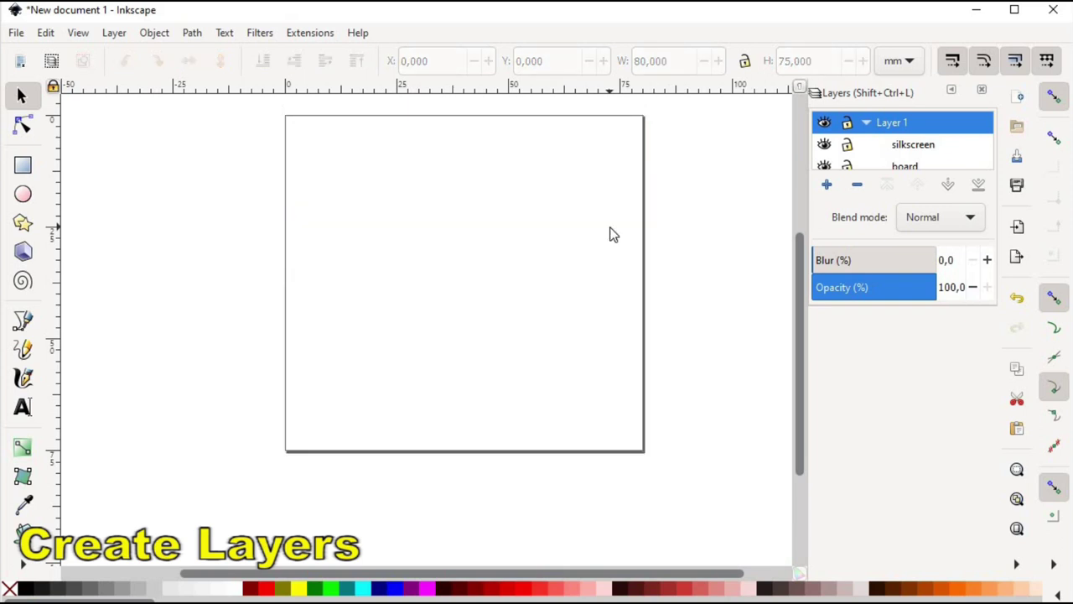
pyautogui.click(899, 146)
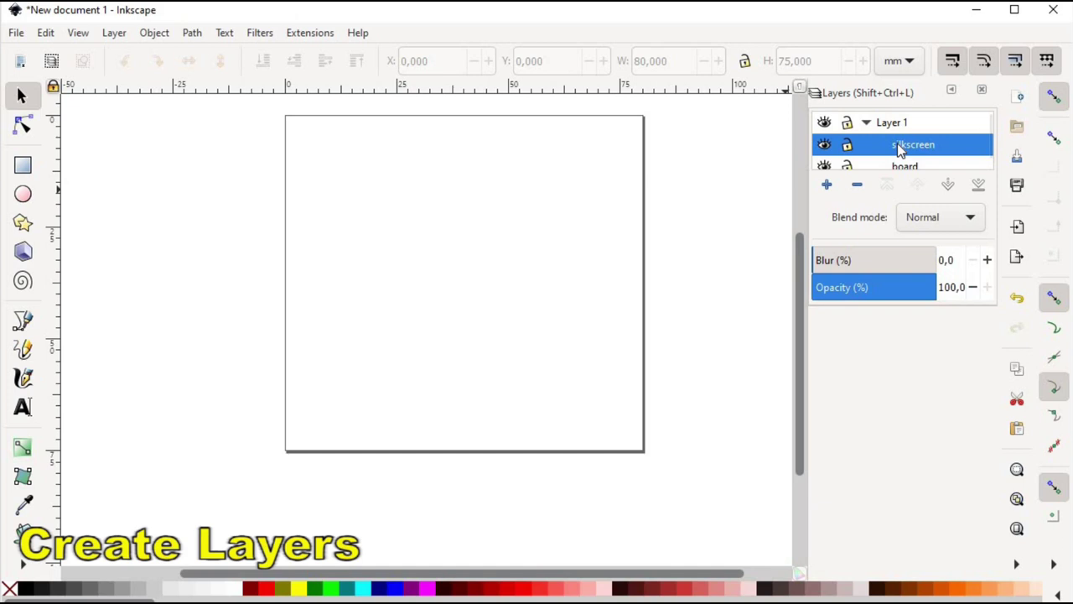
pyautogui.hotkey('ctrl', 'v')
pyautogui.click(906, 168)
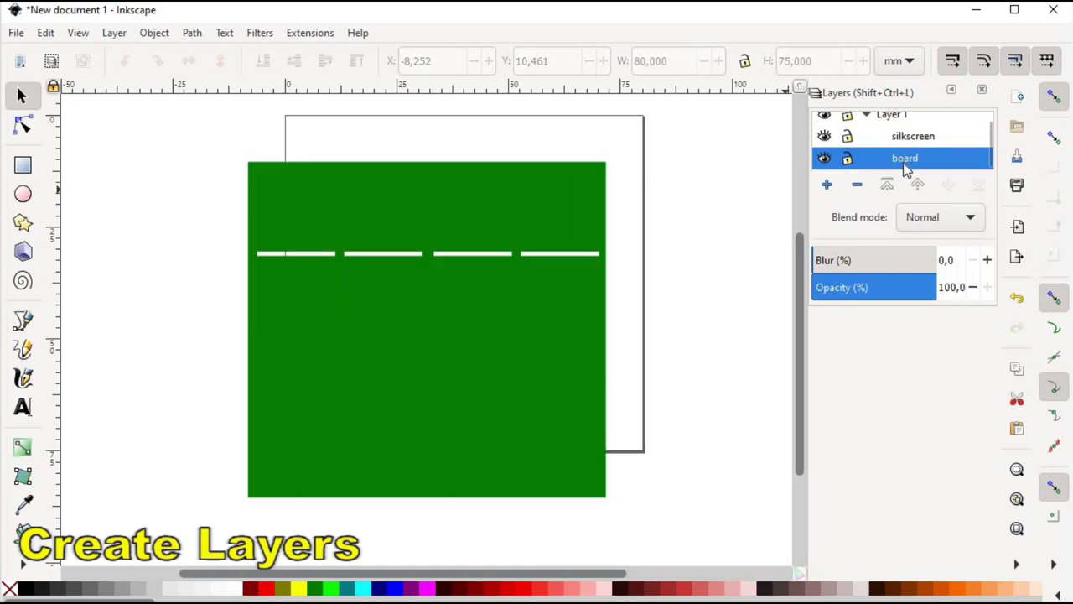
pyautogui.hotkey('ctrl', 'alt', 'v')
pyautogui.moveTo(511, 202); pyautogui.dragTo(637, 169)
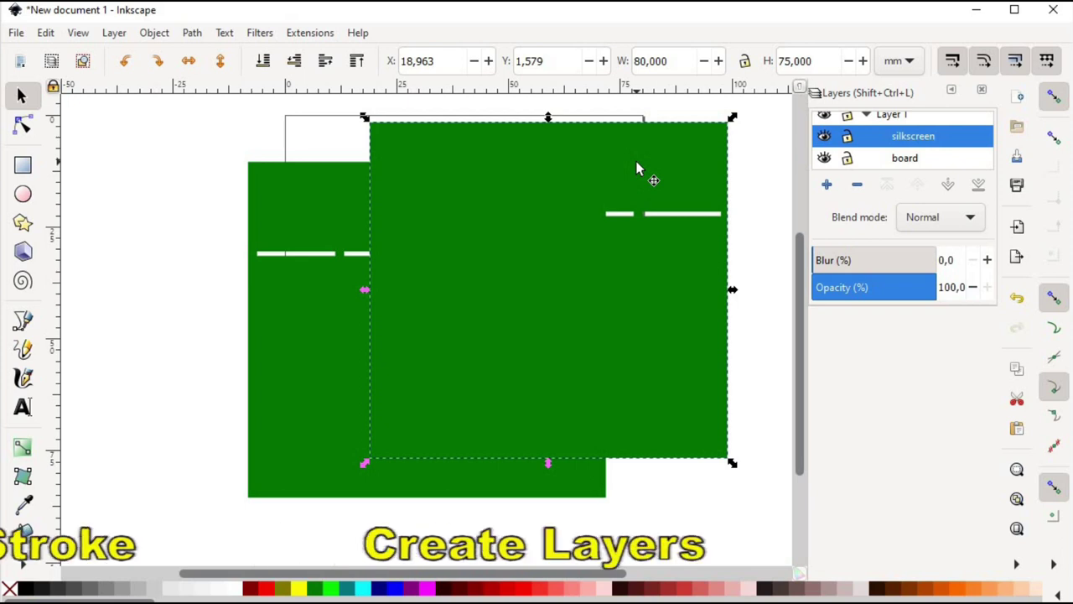
# - Give the silkscreen copy no fill and a flat white 255,255,255 stroke in Fill and Stroke
pyautogui.click(155, 32)
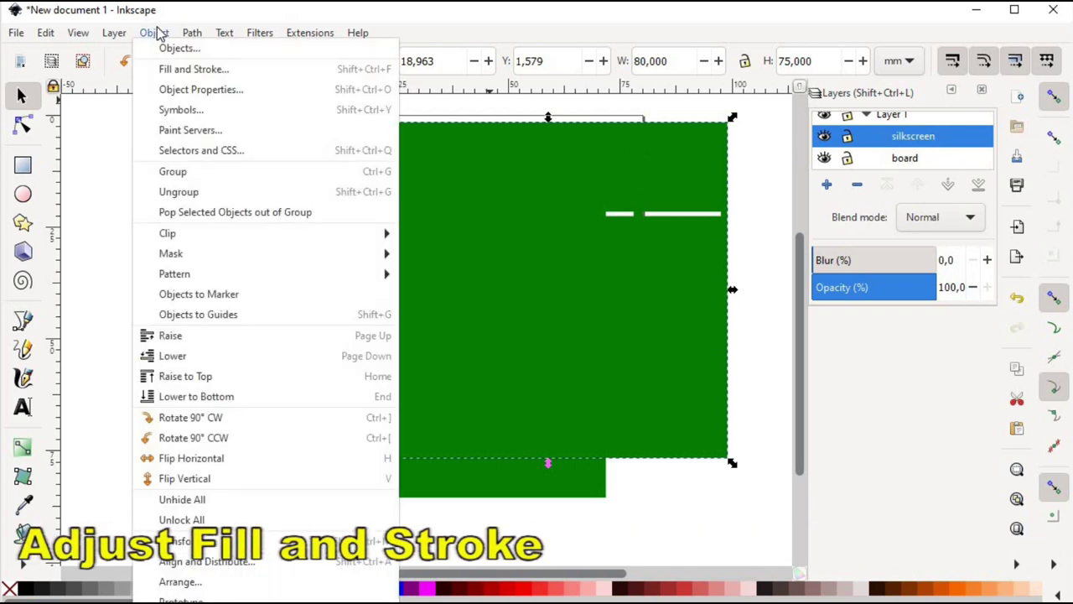
pyautogui.click(178, 74)
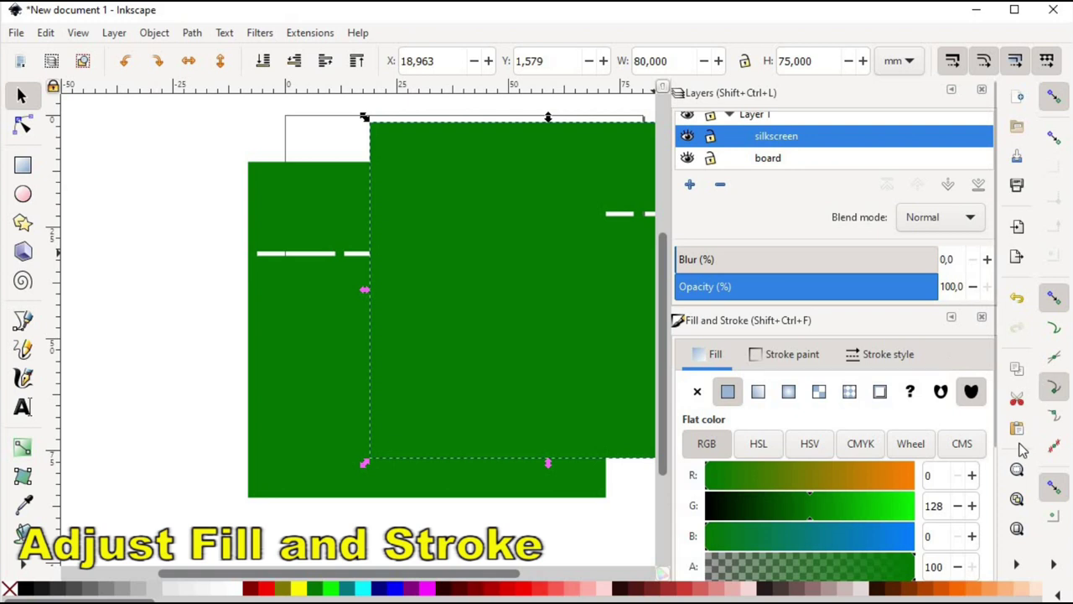
pyautogui.scroll(-2, 998, 428)
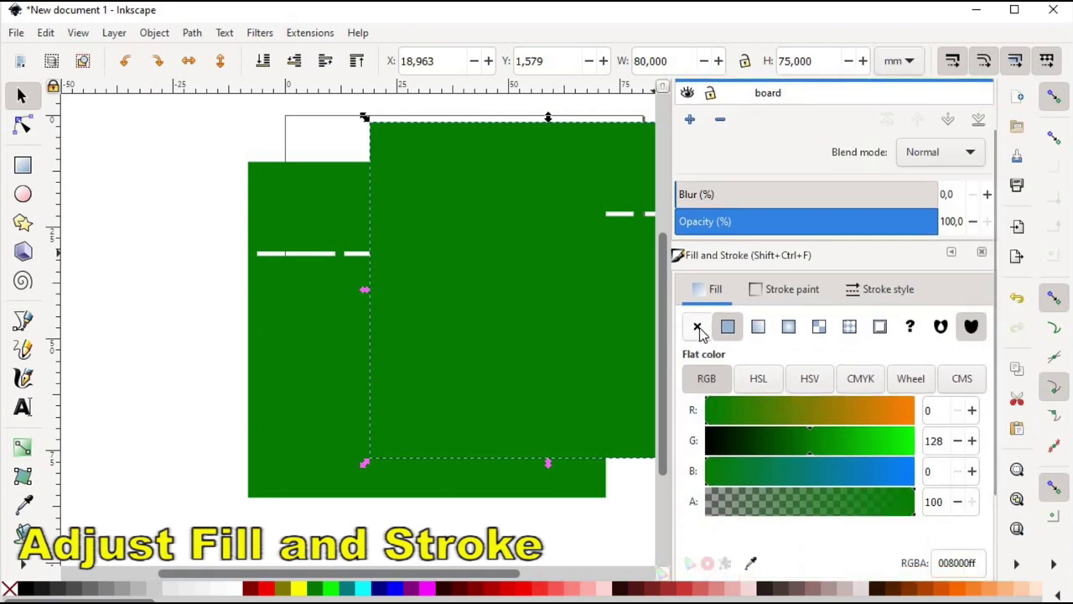
pyautogui.click(697, 325)
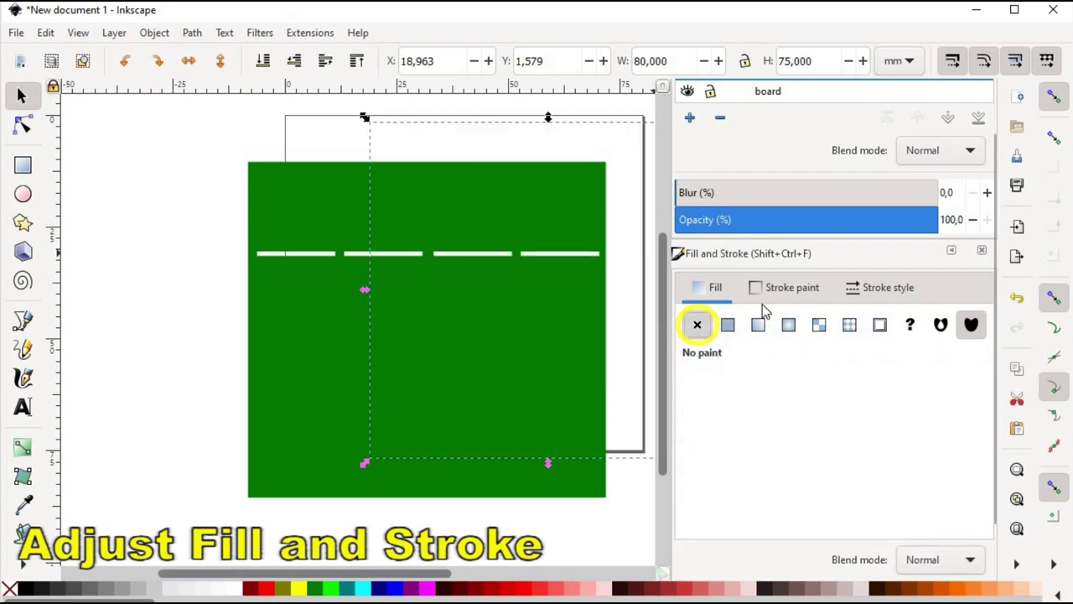
pyautogui.click(788, 293)
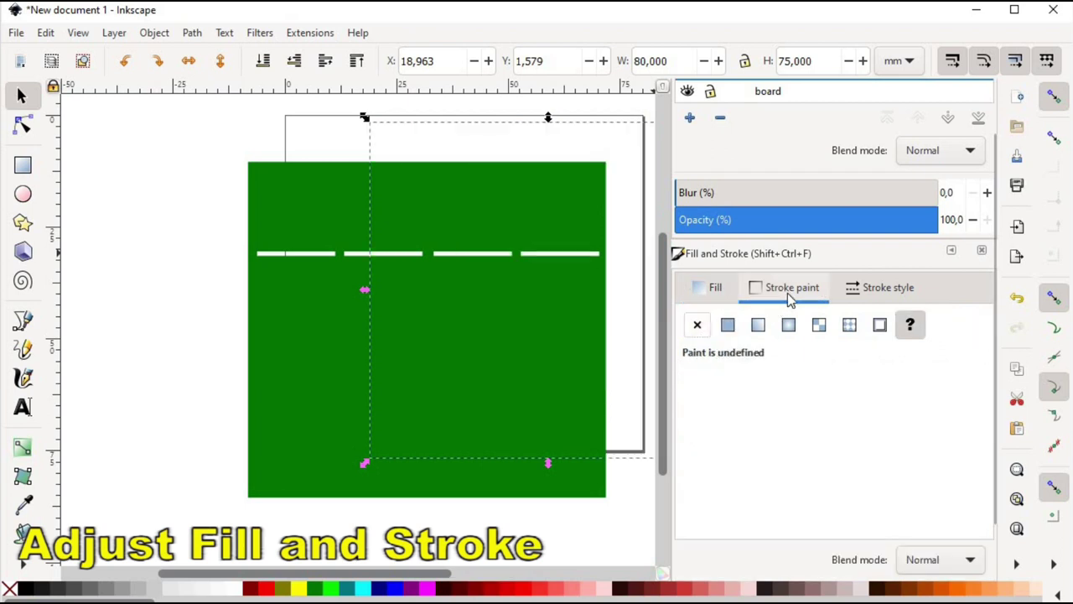
pyautogui.click(728, 325)
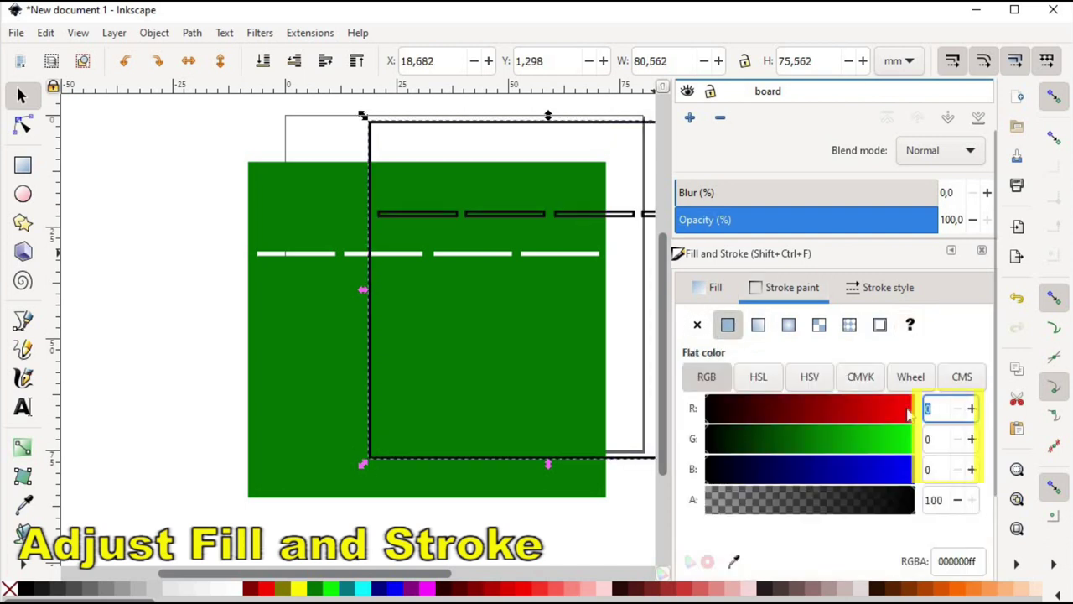
pyautogui.write('255')
pyautogui.press('Tab')
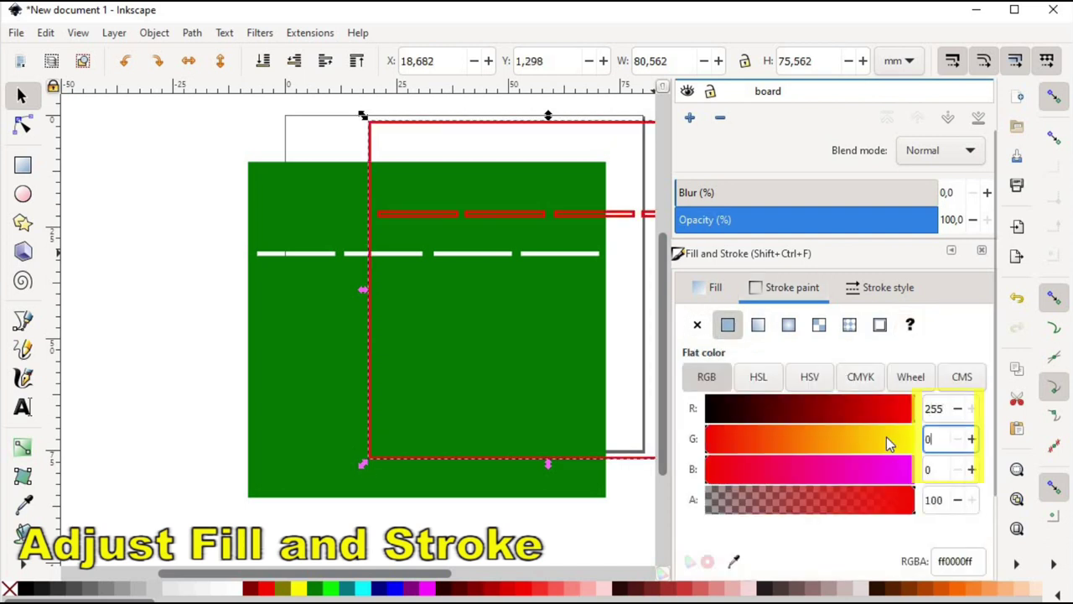
pyautogui.write('255')
pyautogui.press('Tab')
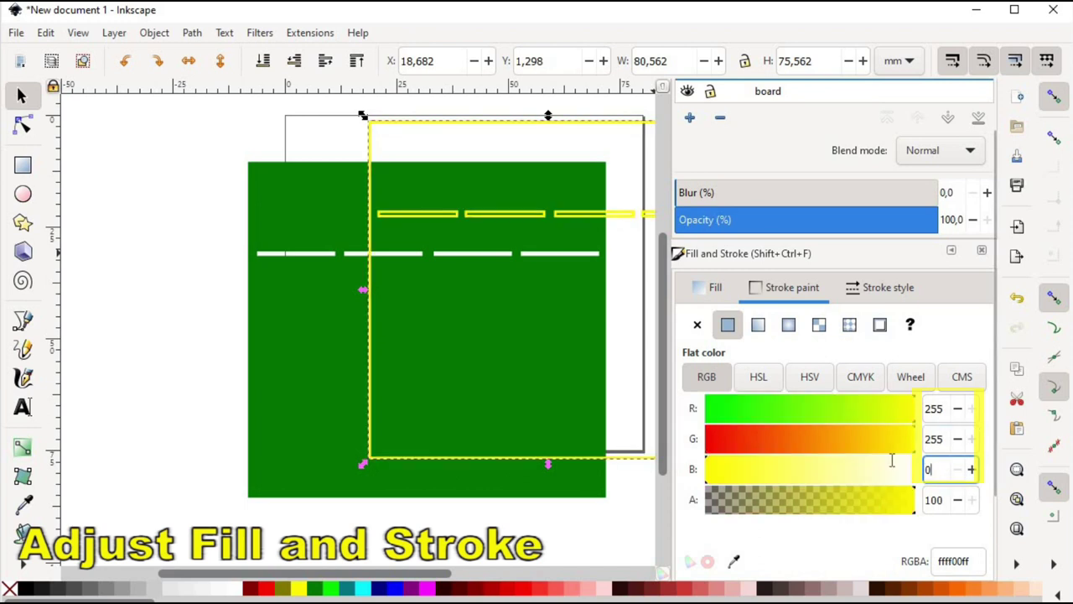
pyautogui.write('255')
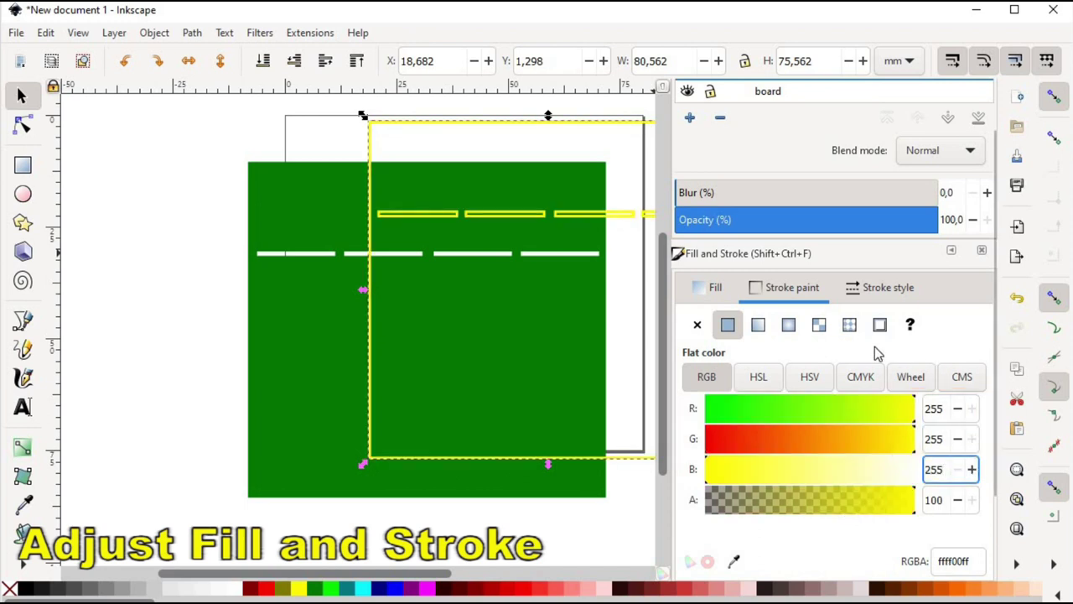
# - Set the silkscreen stroke width to 0.008 in
pyautogui.click(877, 288)
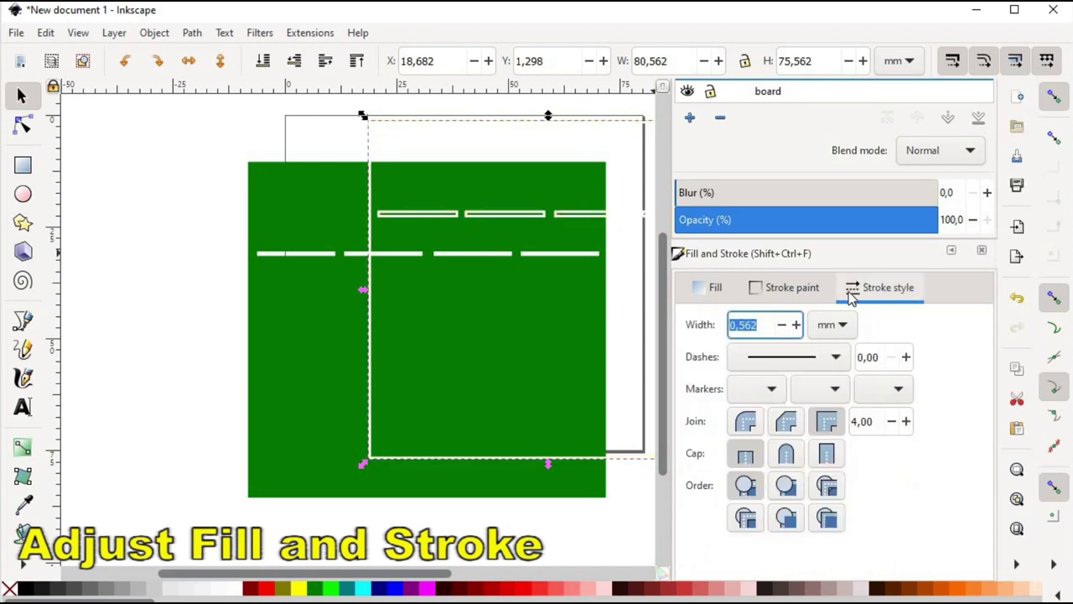
pyautogui.click(842, 327)
pyautogui.click(837, 267)
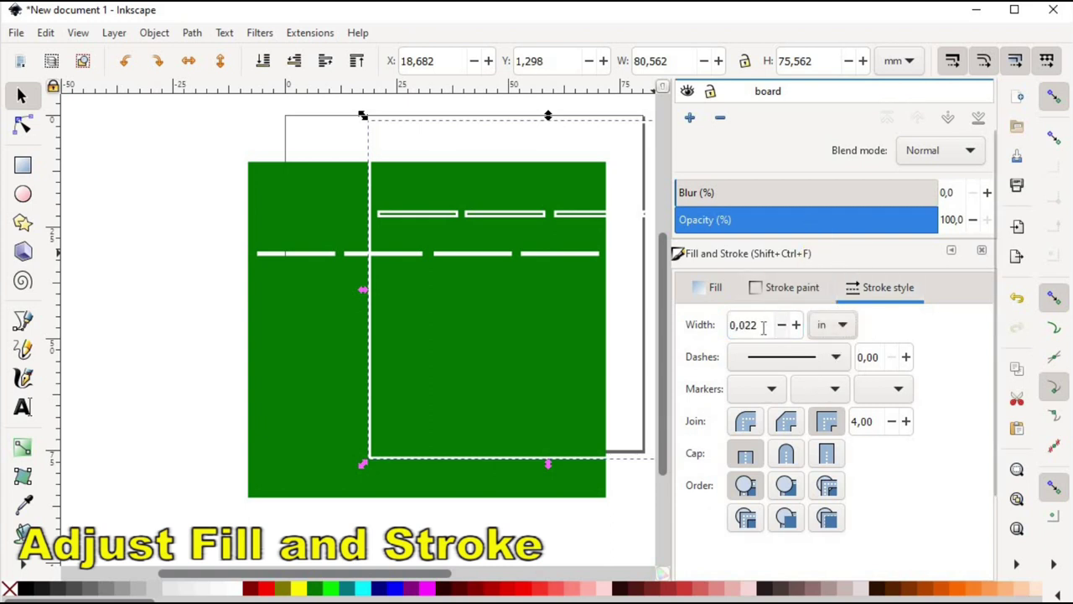
pyautogui.write('08')
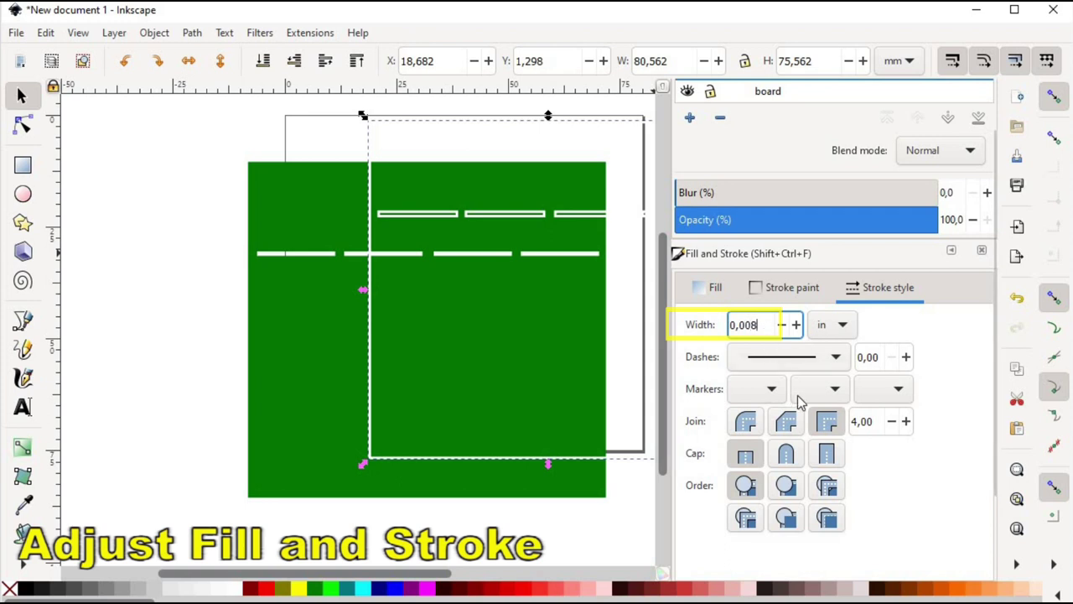
pyautogui.click(630, 494)
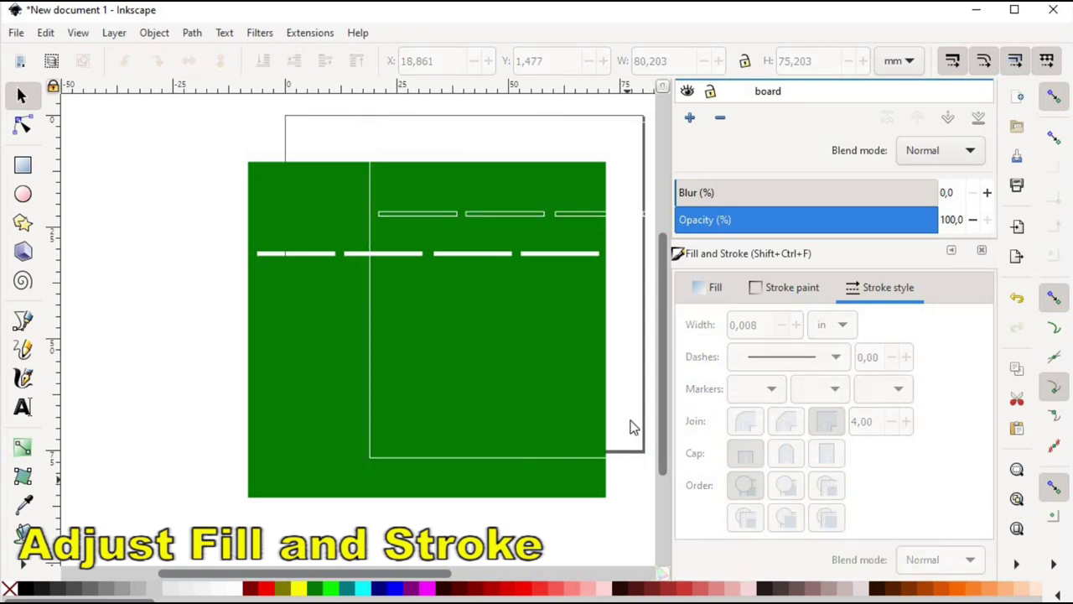
# - Confirm the board keeps its flat green fill, then close the Fill and Stroke panel
pyautogui.click(324, 339)
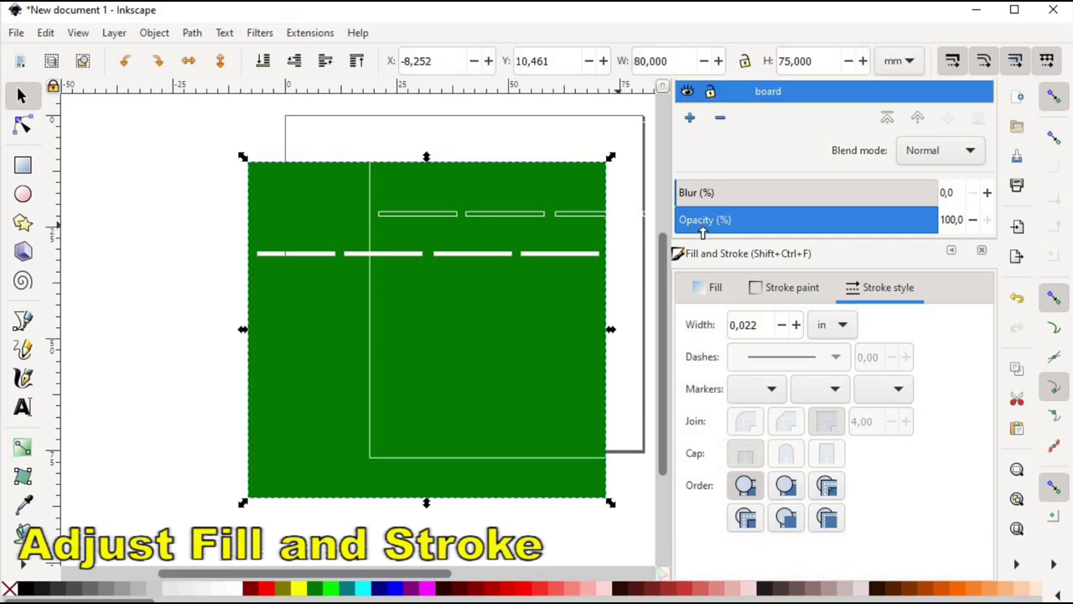
pyautogui.click(715, 287)
pyautogui.click(726, 326)
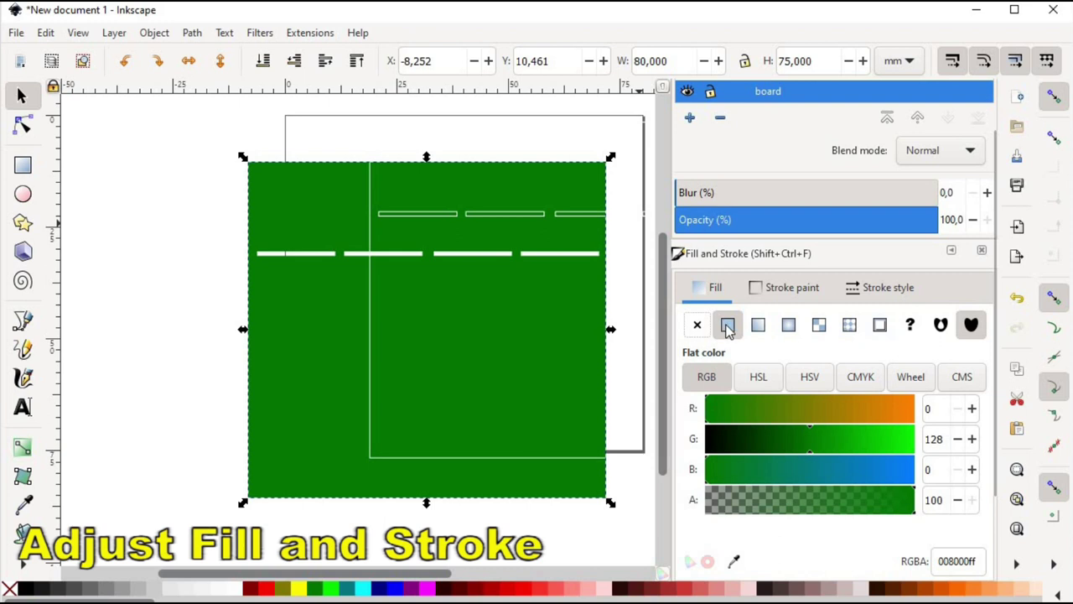
pyautogui.click(778, 290)
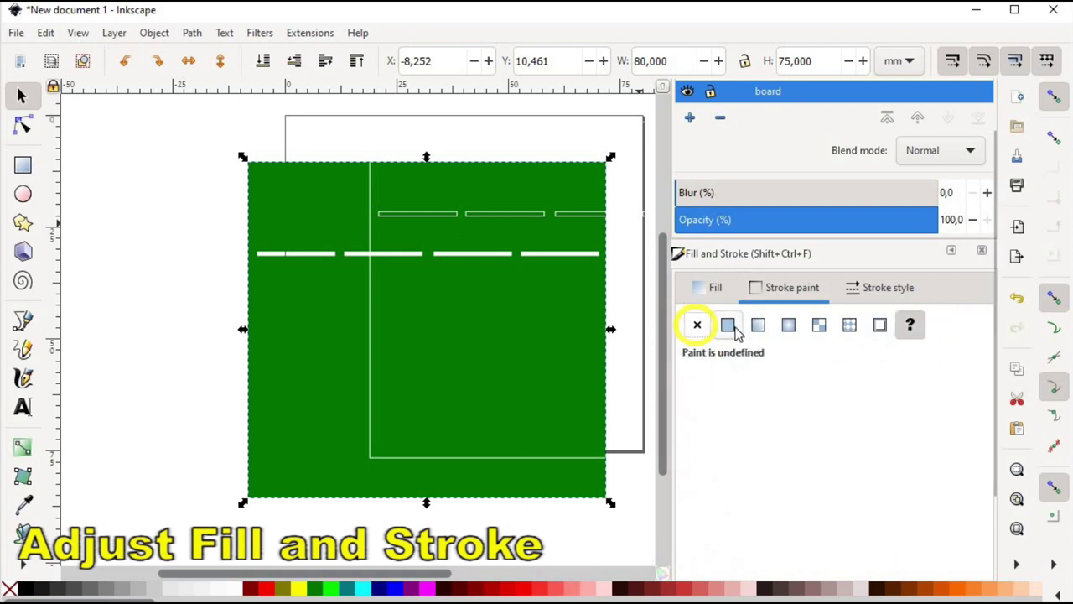
pyautogui.click(982, 250)
# - In the XML Editor, change the board layer's id from layer2 to 'board'
pyautogui.click(982, 89)
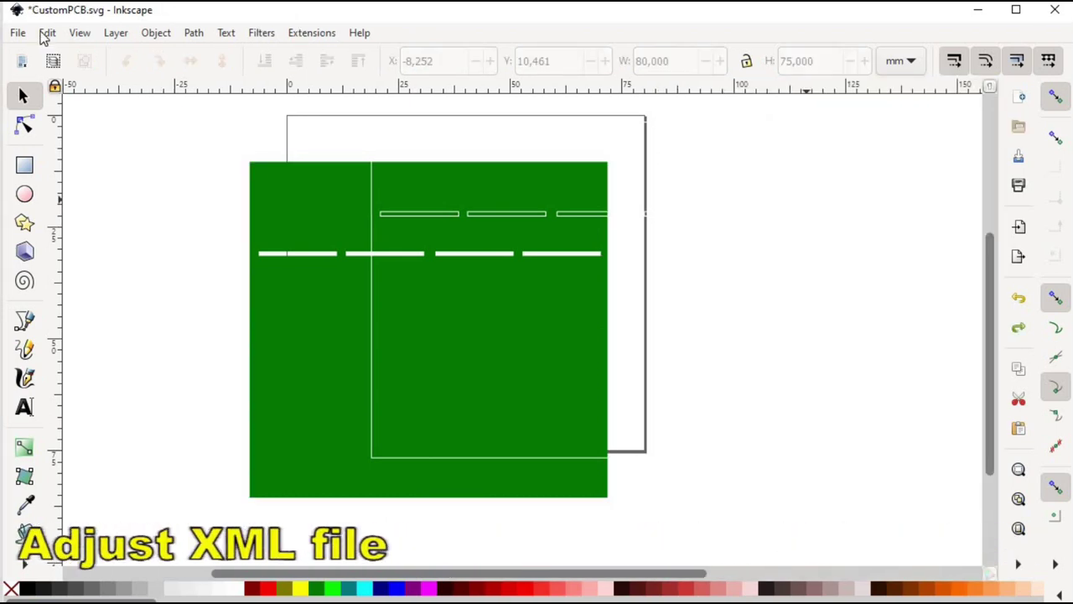
pyautogui.click(46, 35)
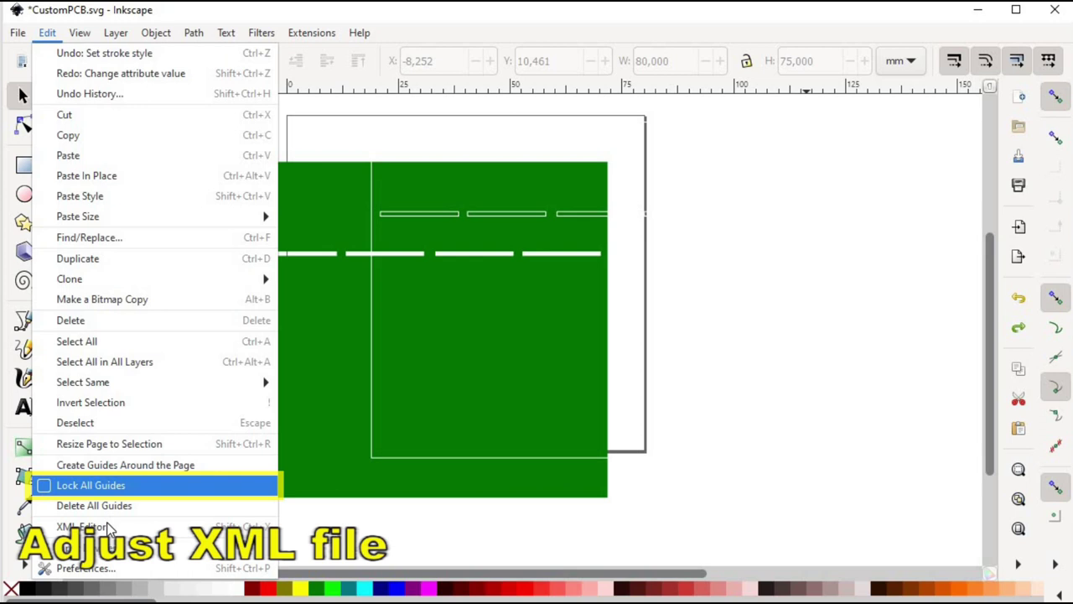
pyautogui.click(109, 526)
pyautogui.click(849, 174)
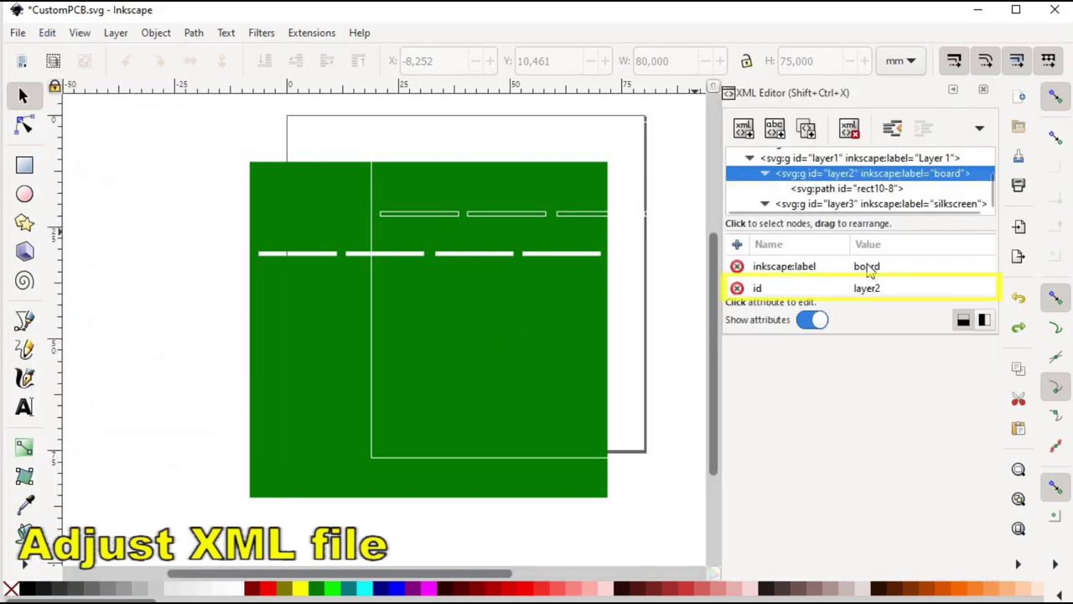
pyautogui.click(876, 289)
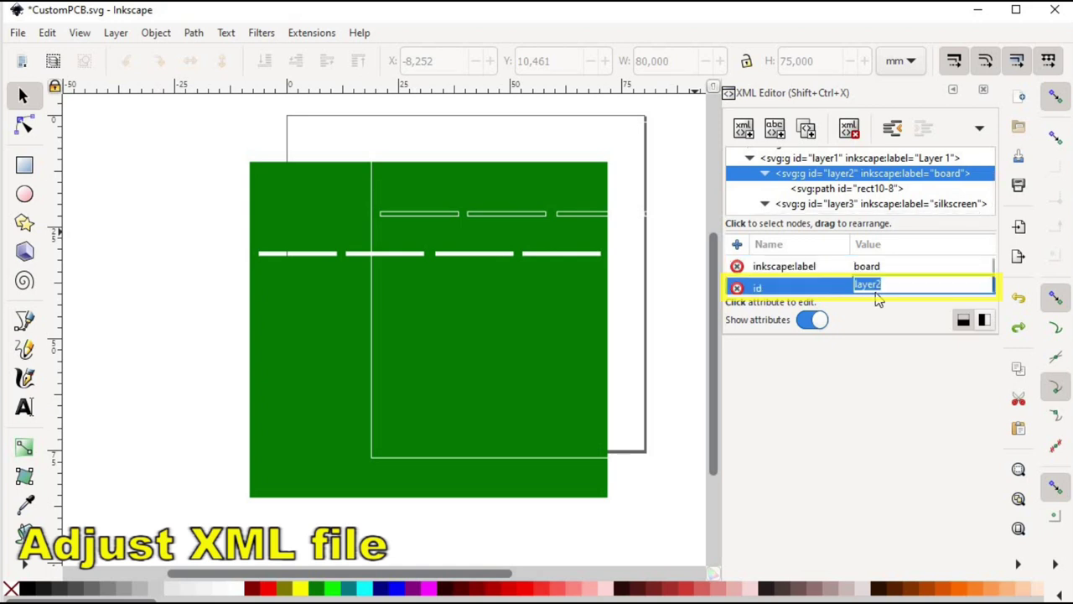
pyautogui.write('board')
pyautogui.press('Return')
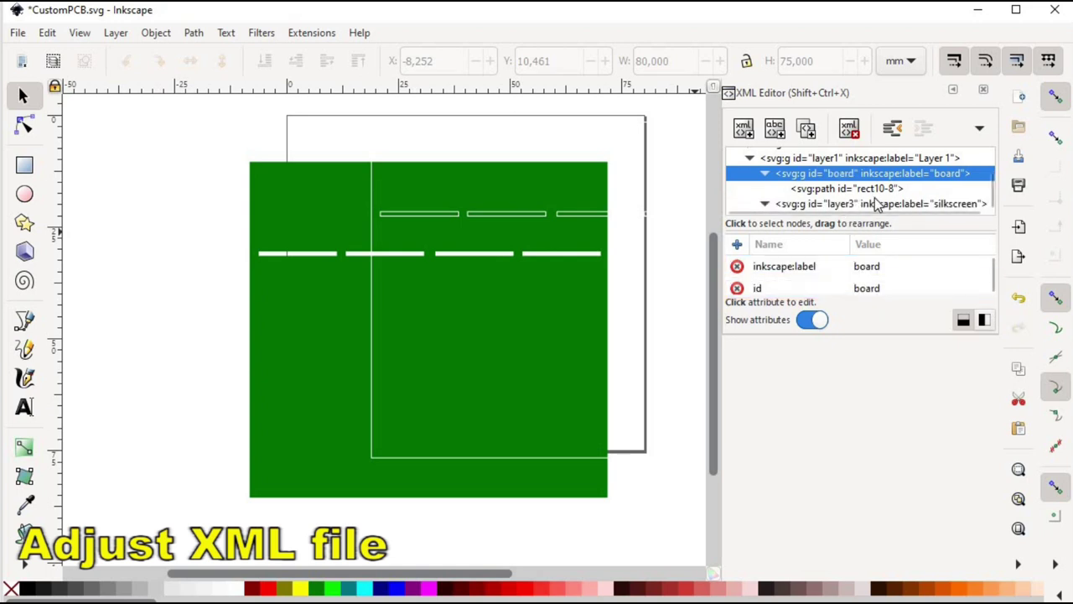
# - Change the silkscreen layer's id from layer3 to 'silkscreen'
pyautogui.press('Down')
pyautogui.click(874, 290)
pyautogui.click(875, 289)
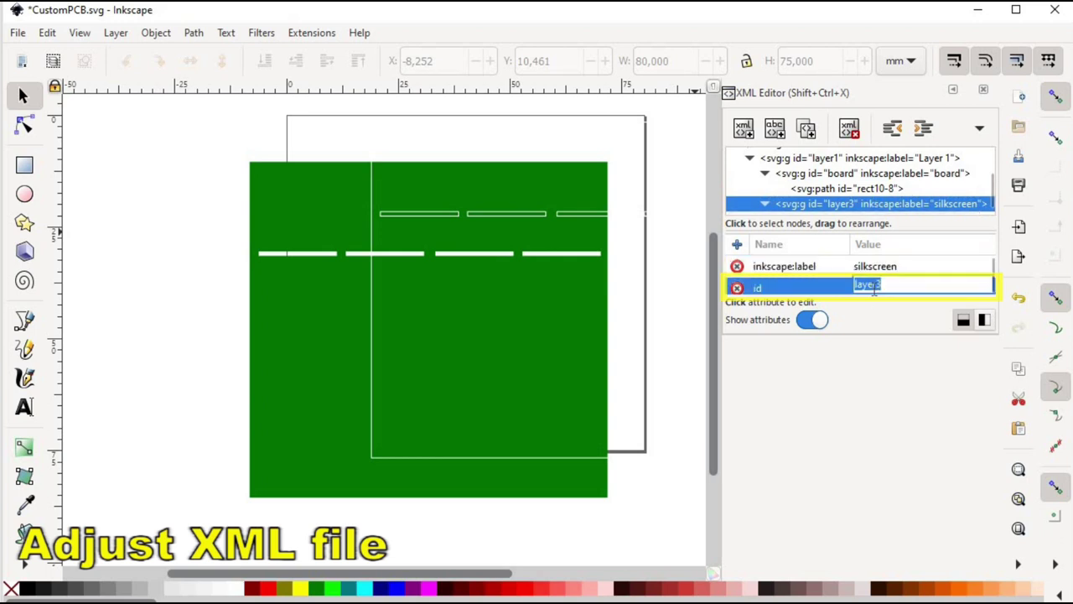
pyautogui.write('silkscreen')
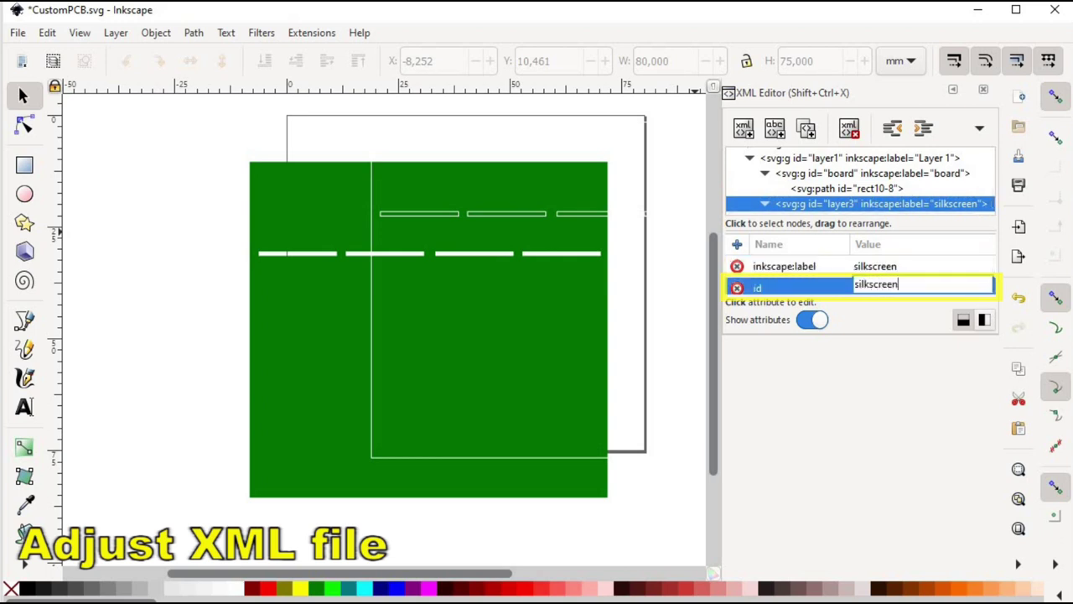
pyautogui.press('Return')
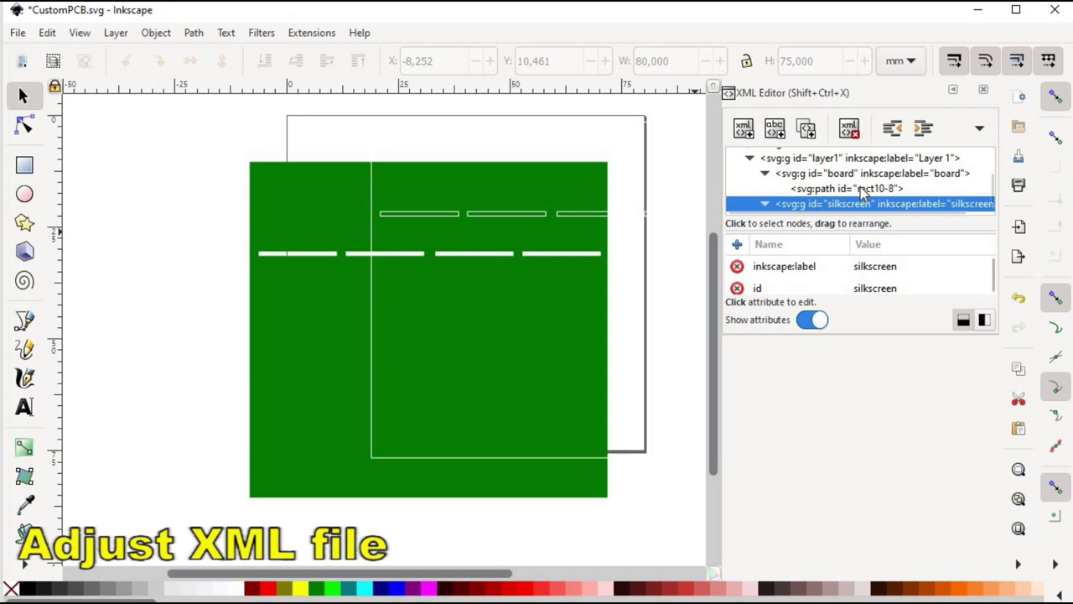
# - Change the board rectangle's id from rect10-8 to 'boardoutline'
pyautogui.click(864, 190)
pyautogui.scroll(-1, 880, 277)
pyautogui.click(880, 283)
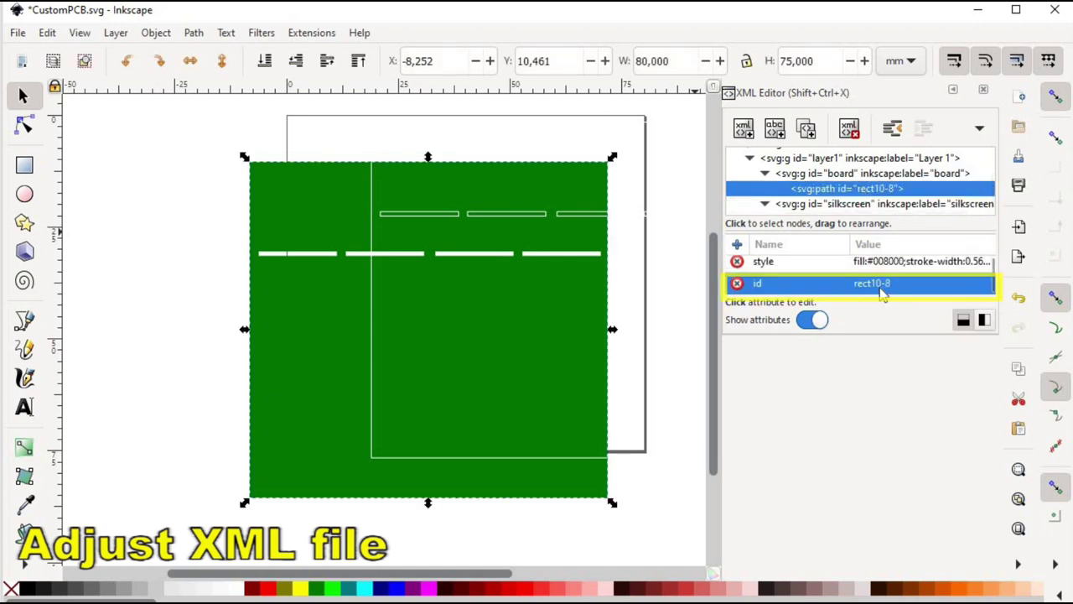
pyautogui.write('boardoutline')
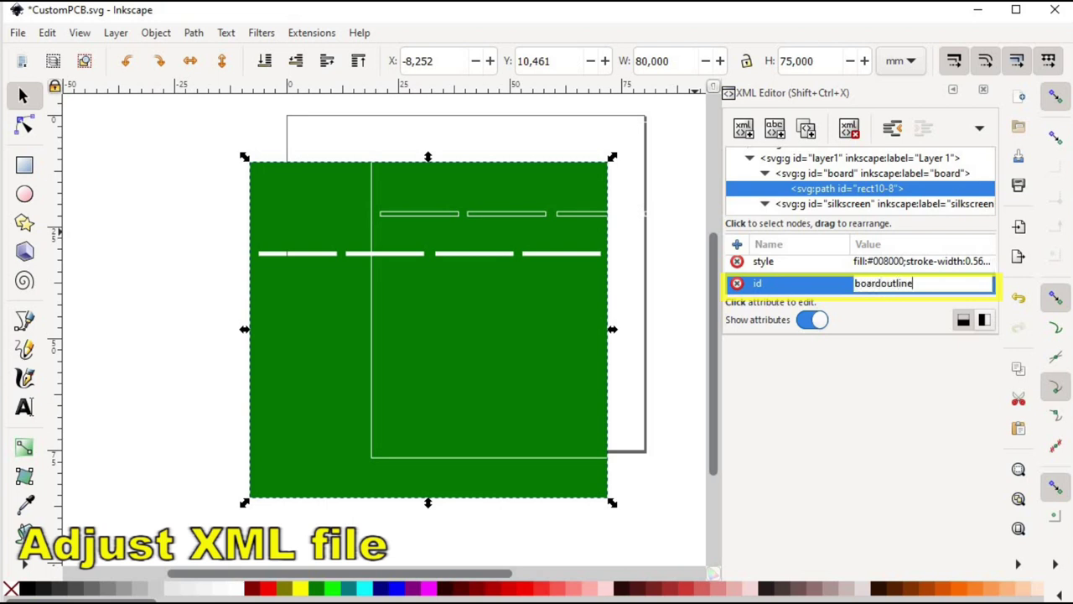
pyautogui.press('Return')
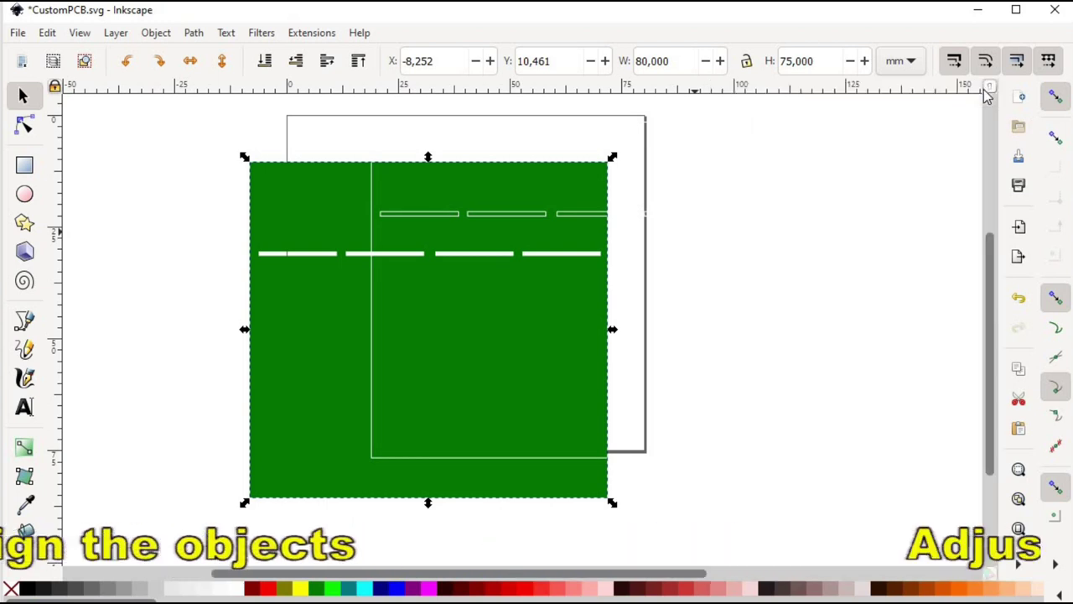
# - Select the green board and silkscreen outline and center them on both axes with Align and Distribute
pyautogui.moveTo(163, 108); pyautogui.dragTo(839, 360)
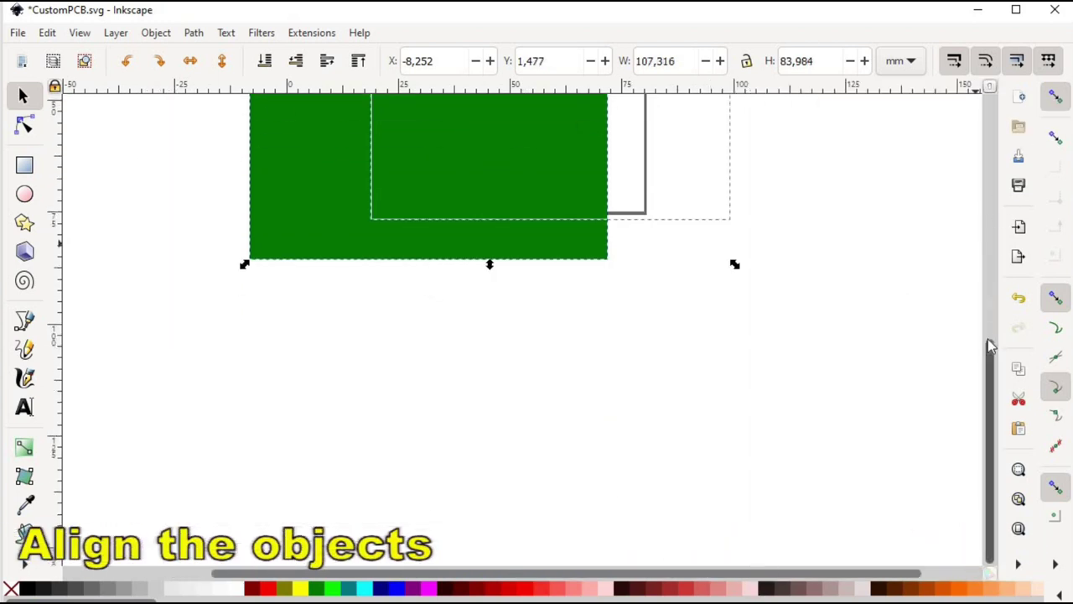
pyautogui.moveTo(991, 348); pyautogui.dragTo(1010, 238)
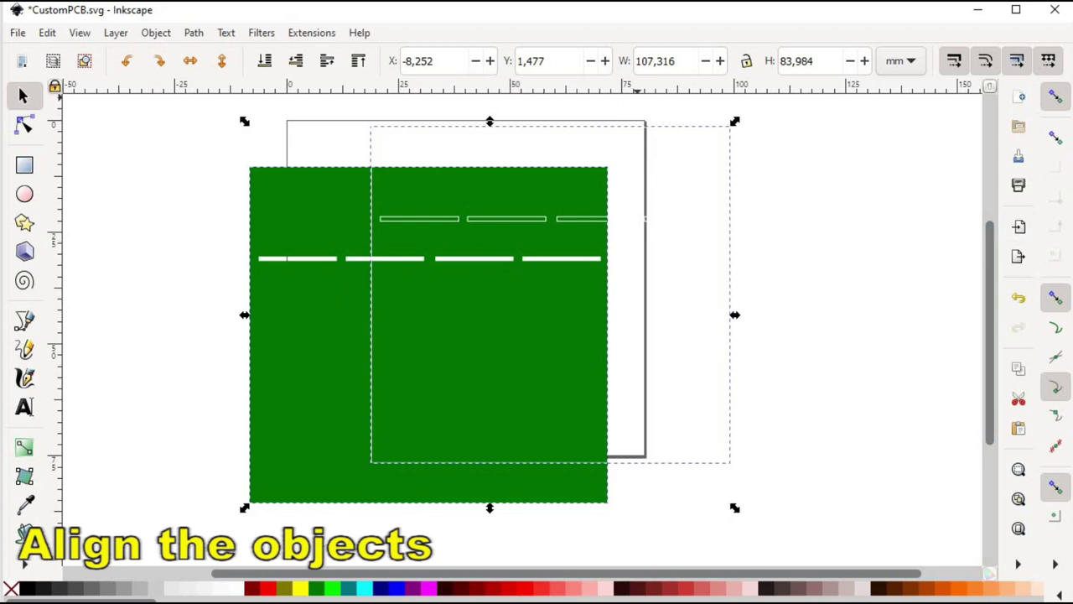
pyautogui.click(195, 34)
pyautogui.moveTo(156, 32)
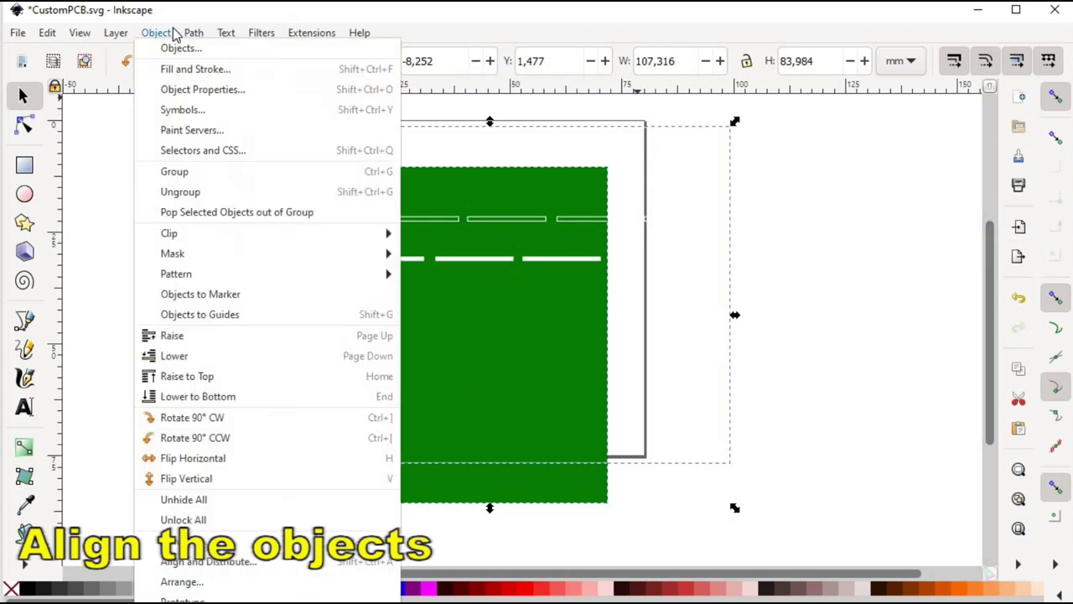
pyautogui.click(259, 564)
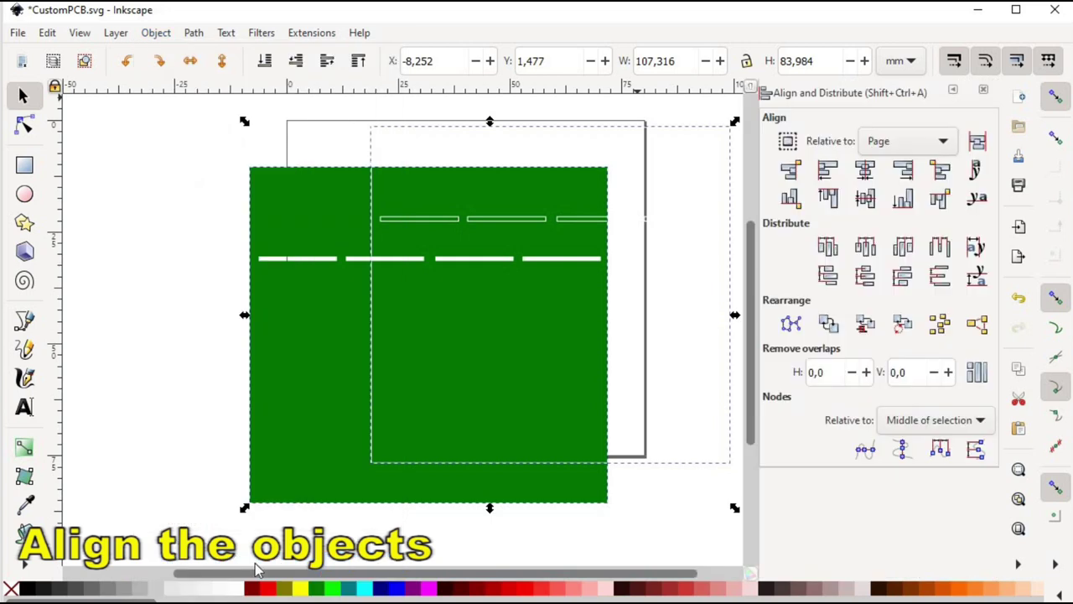
pyautogui.click(868, 171)
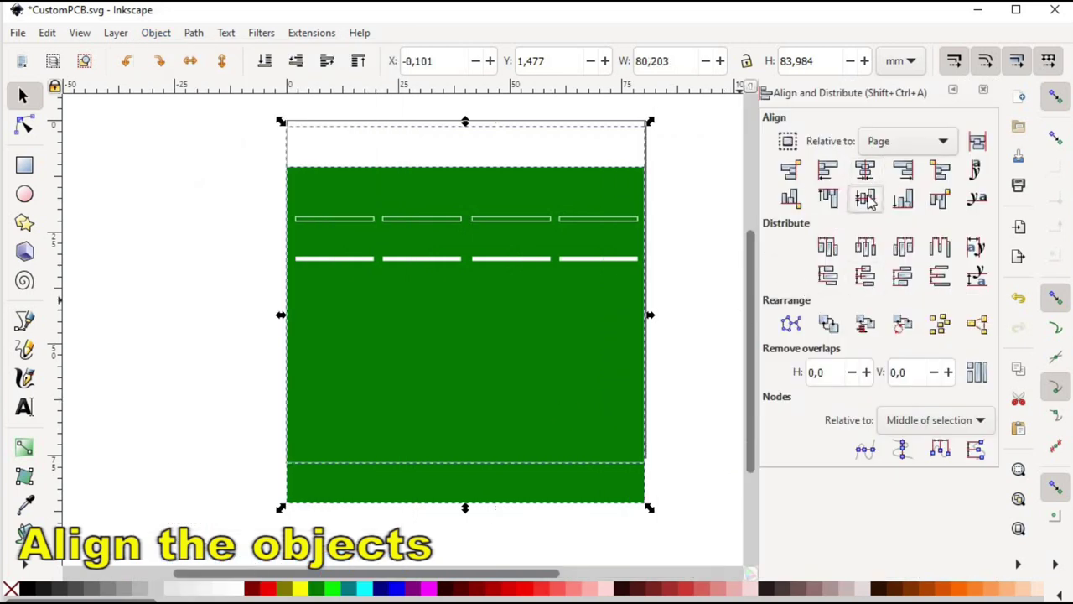
pyautogui.click(866, 198)
pyautogui.press('F12')
# - Save As CustomPCB.svg with the Plain SVG (*.svg) format
pyautogui.click(18, 32)
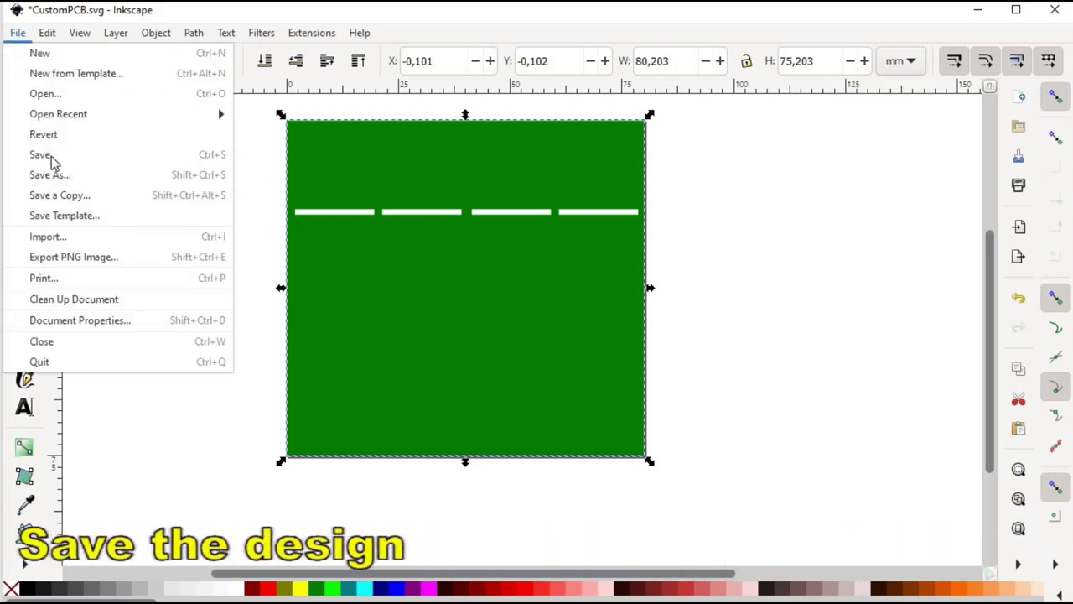
pyautogui.click(53, 177)
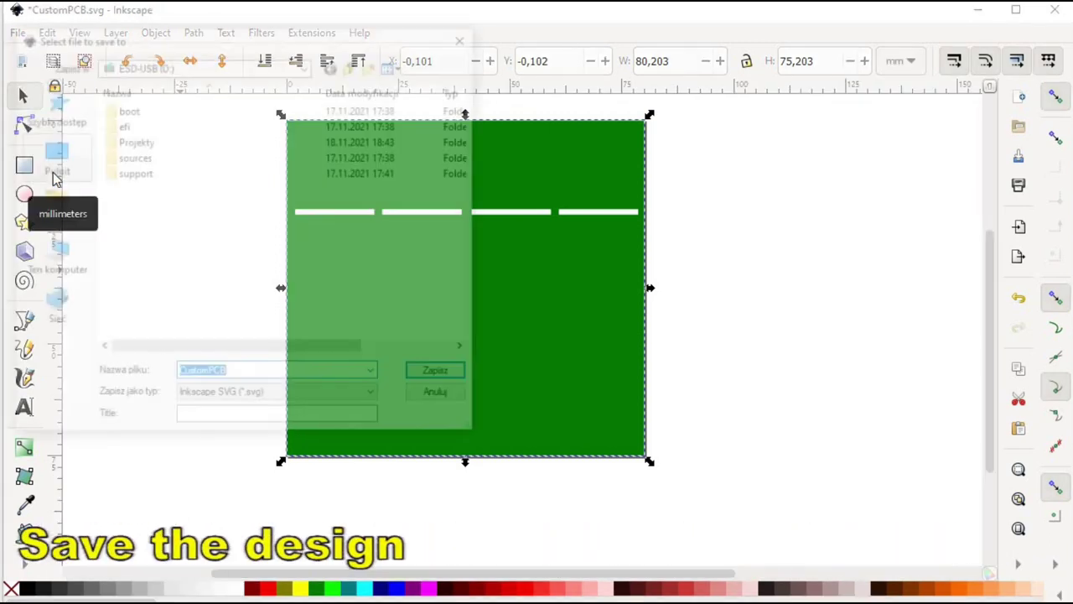
pyautogui.click(379, 398)
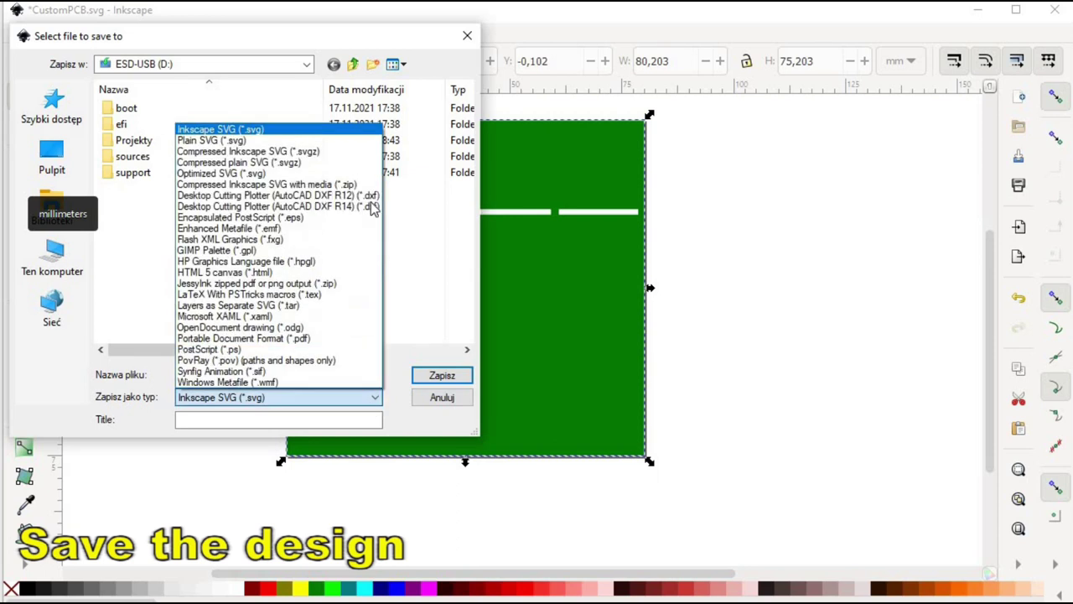
pyautogui.click(330, 140)
pyautogui.click(441, 375)
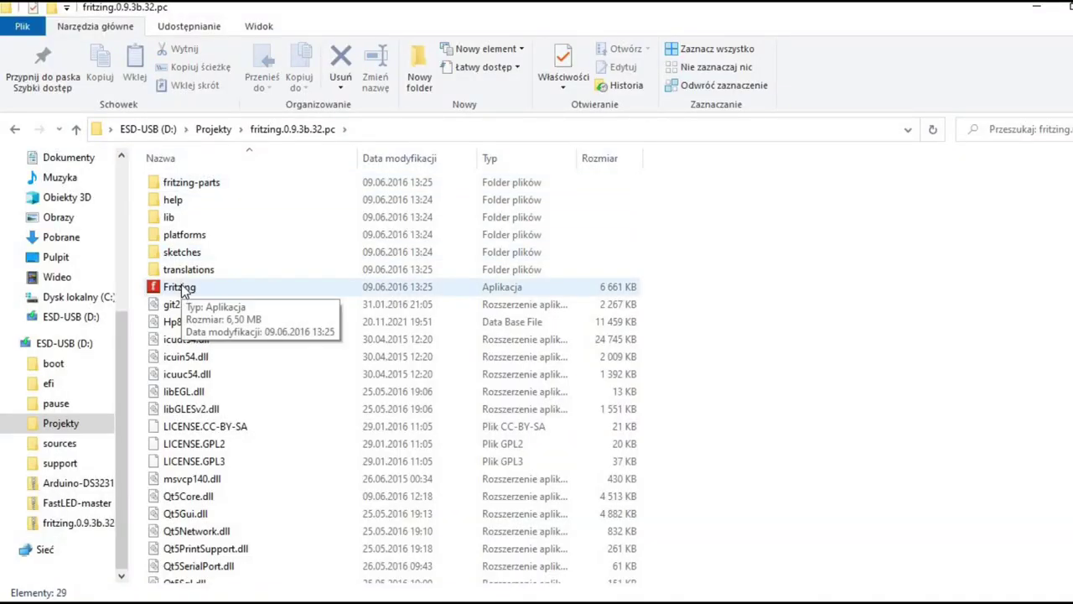
# - Launch the Fritzing application from the fritzing.0.9.3b.32.pc folder
pyautogui.doubleClick(181, 289)
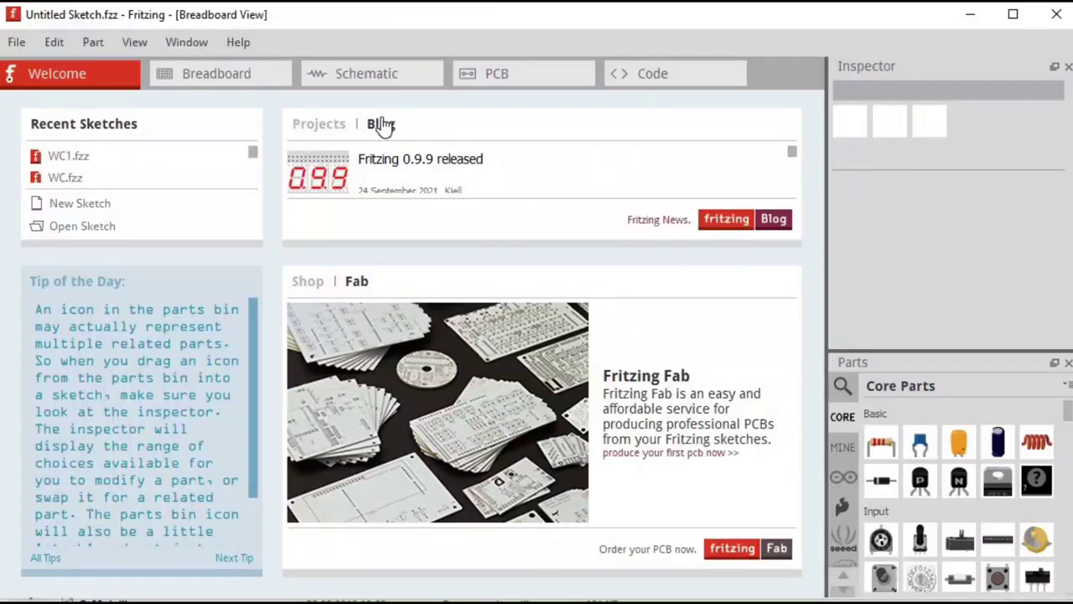
# - In PCB view, load D:/CustomPCB.svg as the board shape, confirm the notice, and fit the board
pyautogui.click(556, 81)
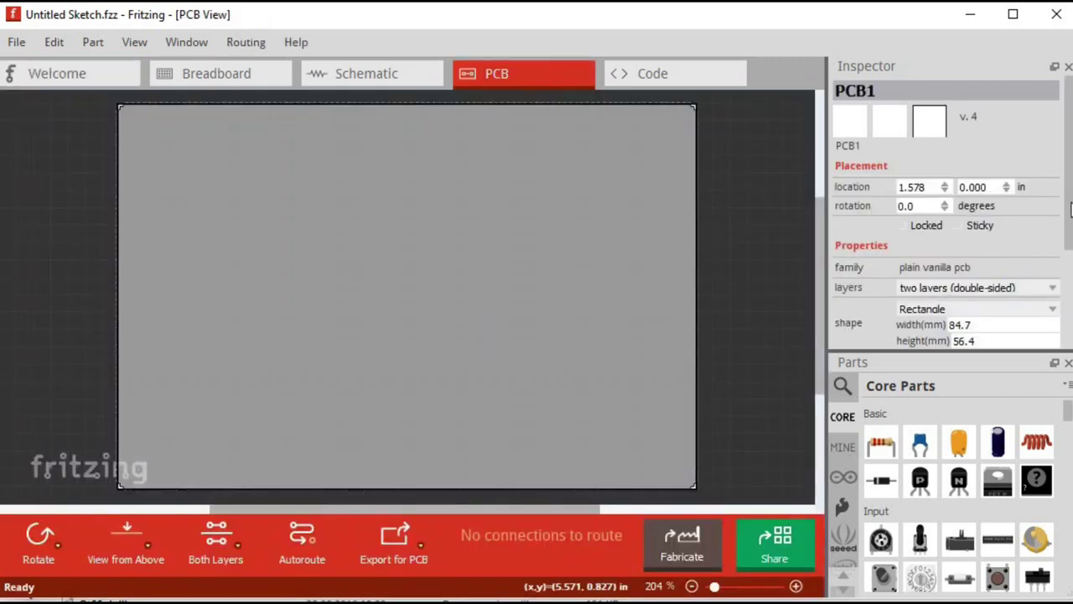
pyautogui.moveTo(1068, 208); pyautogui.dragTo(1068, 273)
pyautogui.click(994, 280)
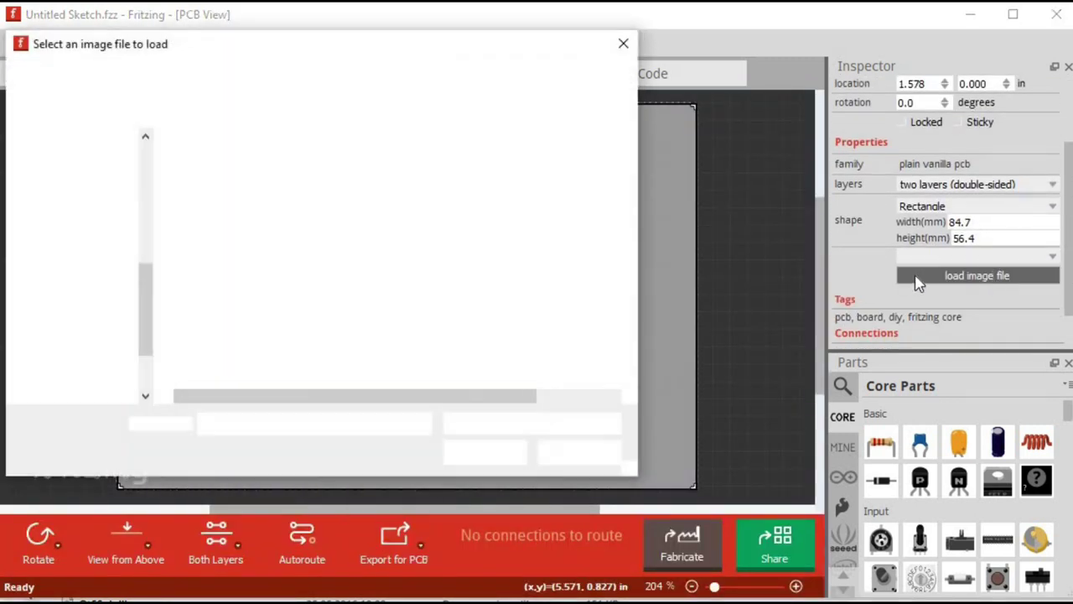
pyautogui.click(107, 308)
pyautogui.doubleClick(225, 310)
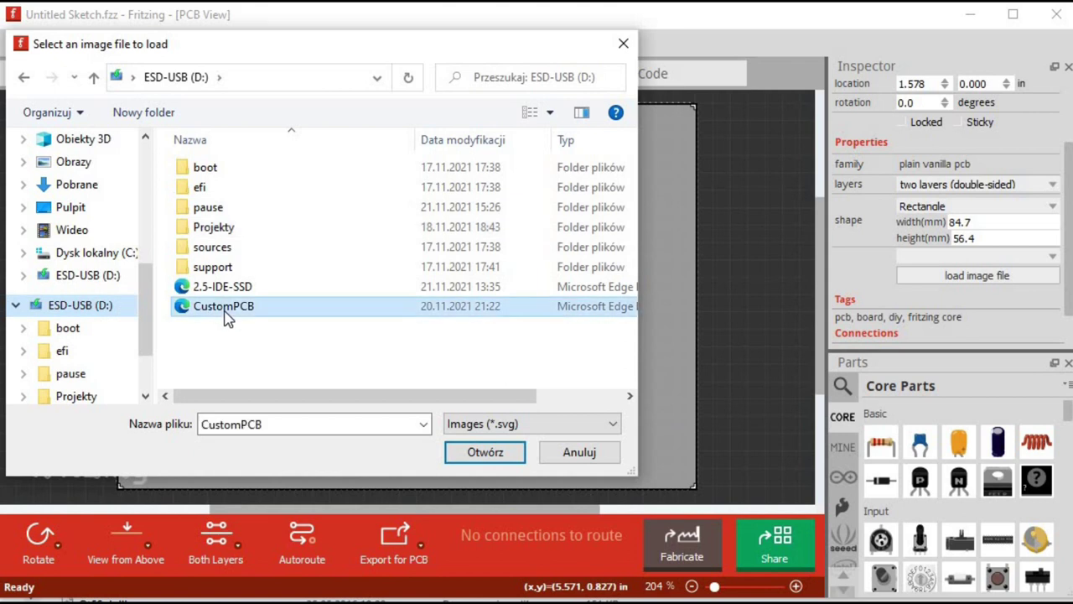
pyautogui.click(729, 432)
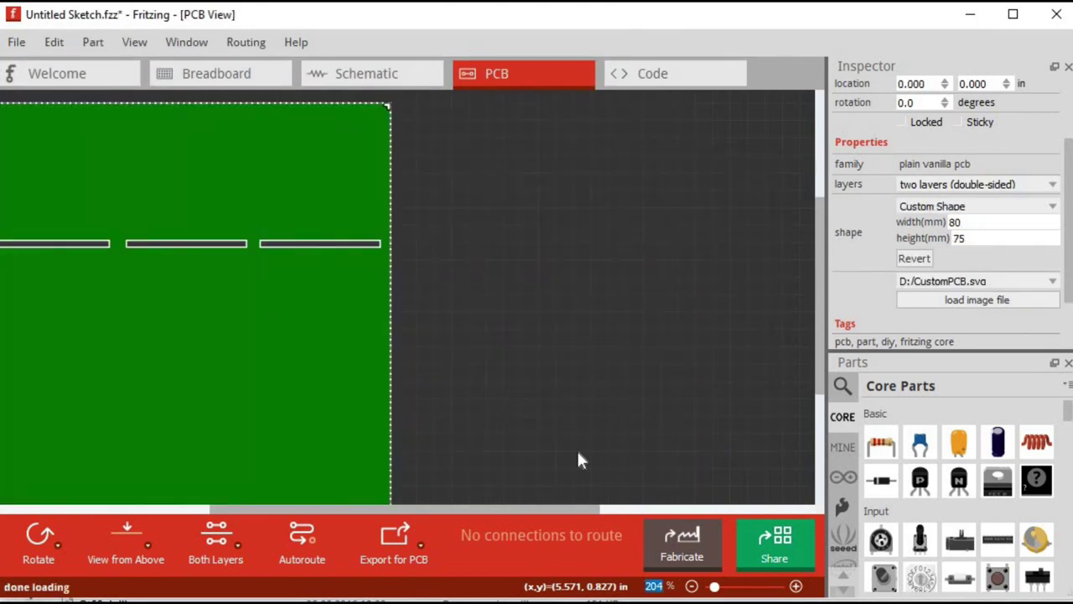
pyautogui.moveTo(465, 510); pyautogui.dragTo(339, 508)
pyautogui.moveTo(714, 589); pyautogui.dragTo(701, 585)
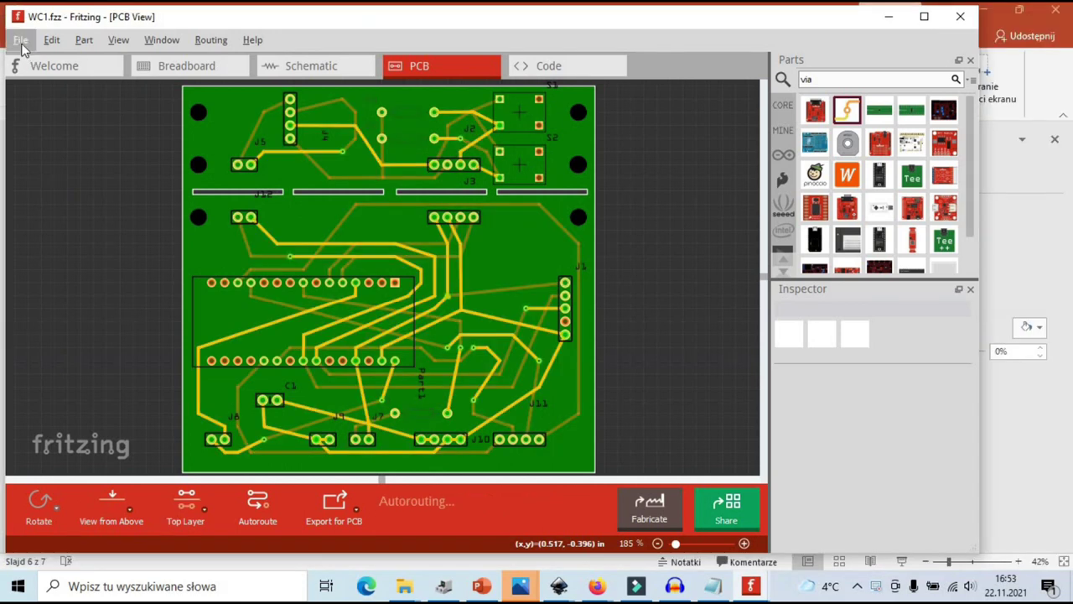
# - Export the WC1 board via Export > for Production > Etchable (PDF) into the Projekty folder
pyautogui.click(21, 42)
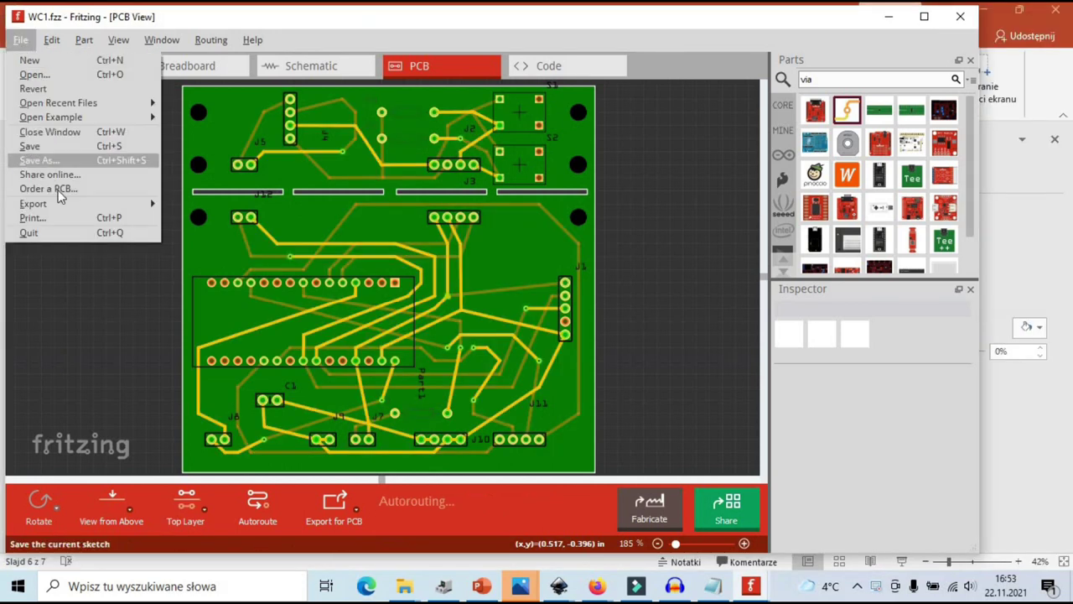
pyautogui.moveTo(83, 203)
pyautogui.moveTo(239, 221)
pyautogui.click(321, 223)
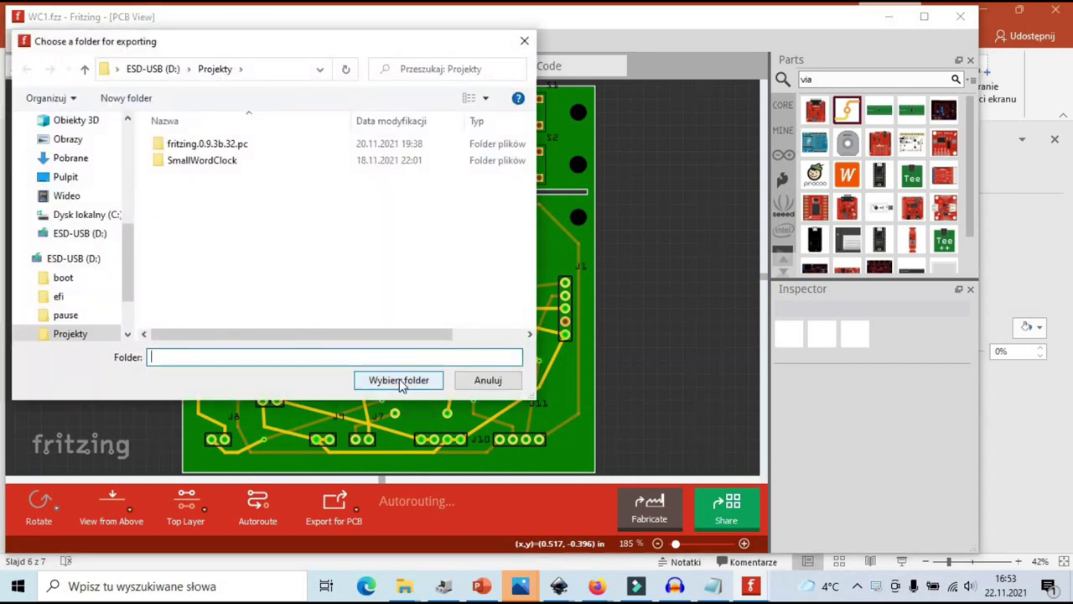
pyautogui.click(399, 382)
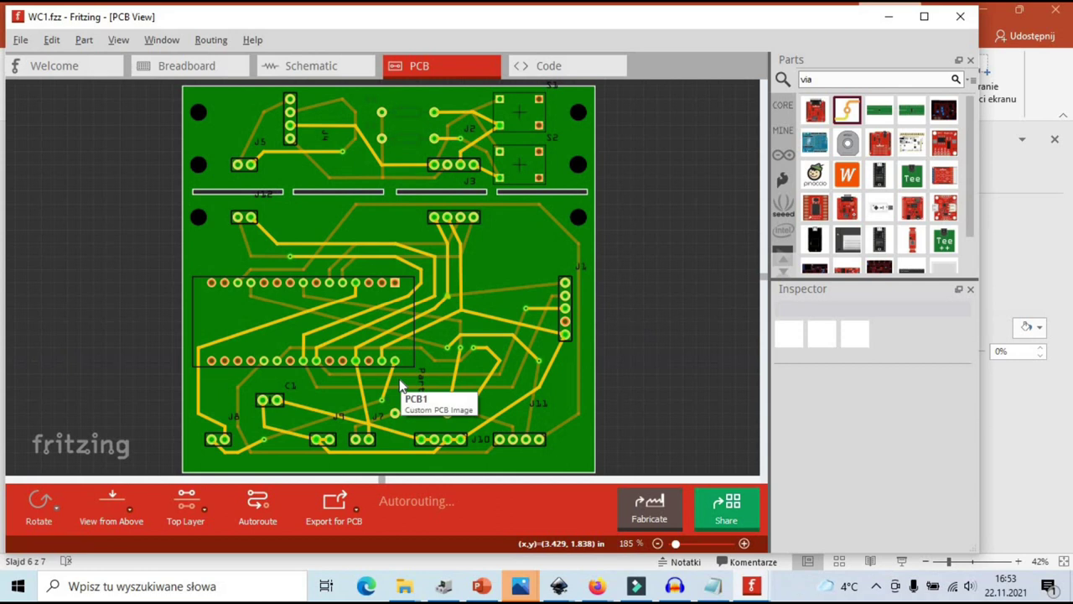
# - View WC1_etch_copper_bottom.pdf, close it, then open WC1_etch_copper_top.pdf
pyautogui.moveTo(405, 586)
pyautogui.click(239, 507)
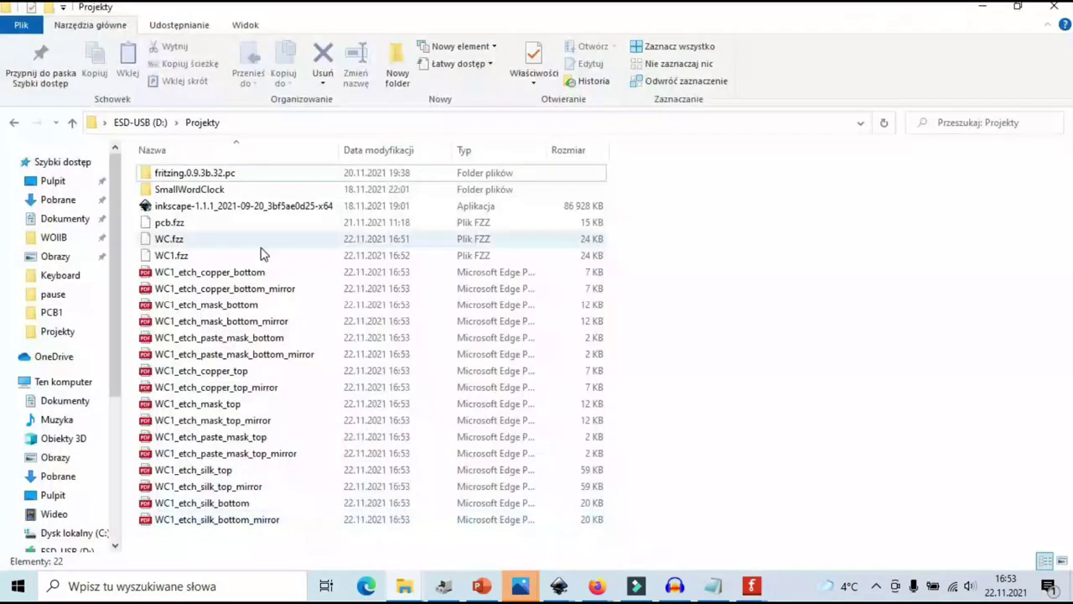
pyautogui.doubleClick(228, 274)
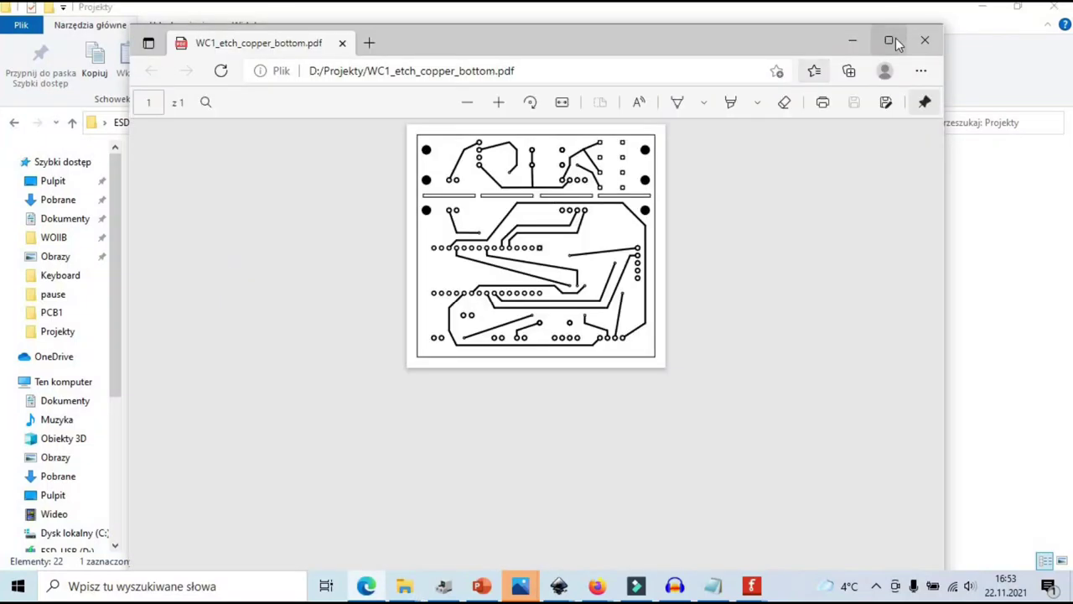
pyautogui.click(925, 40)
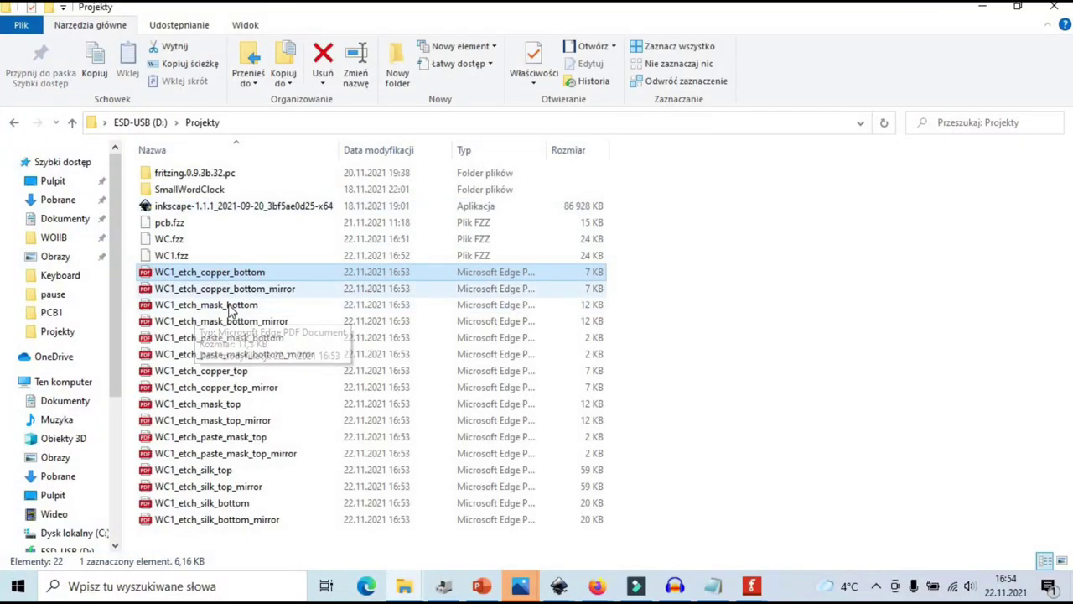
pyautogui.doubleClick(230, 371)
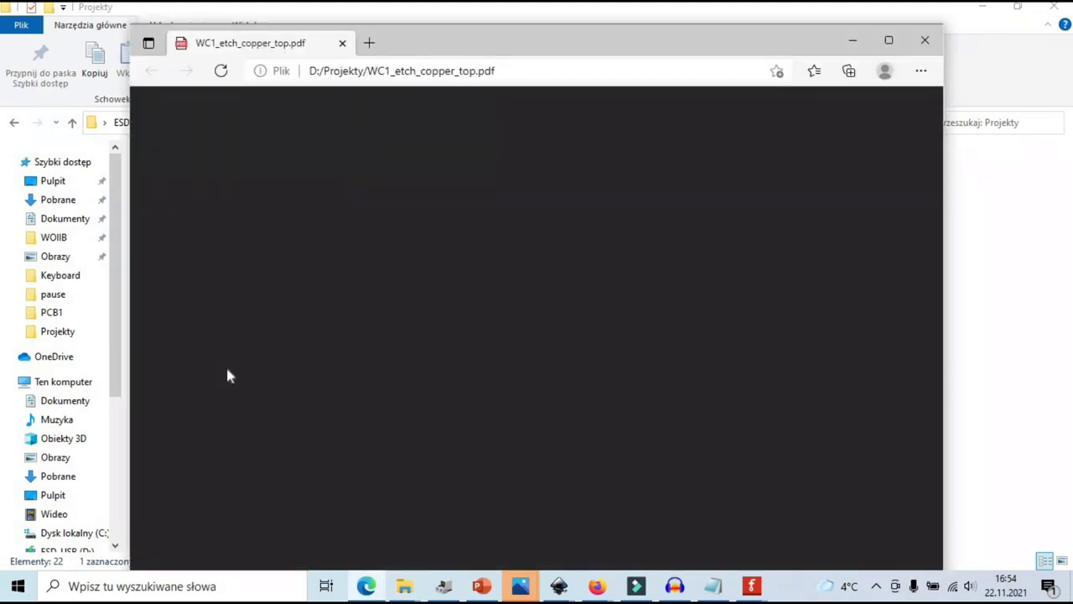